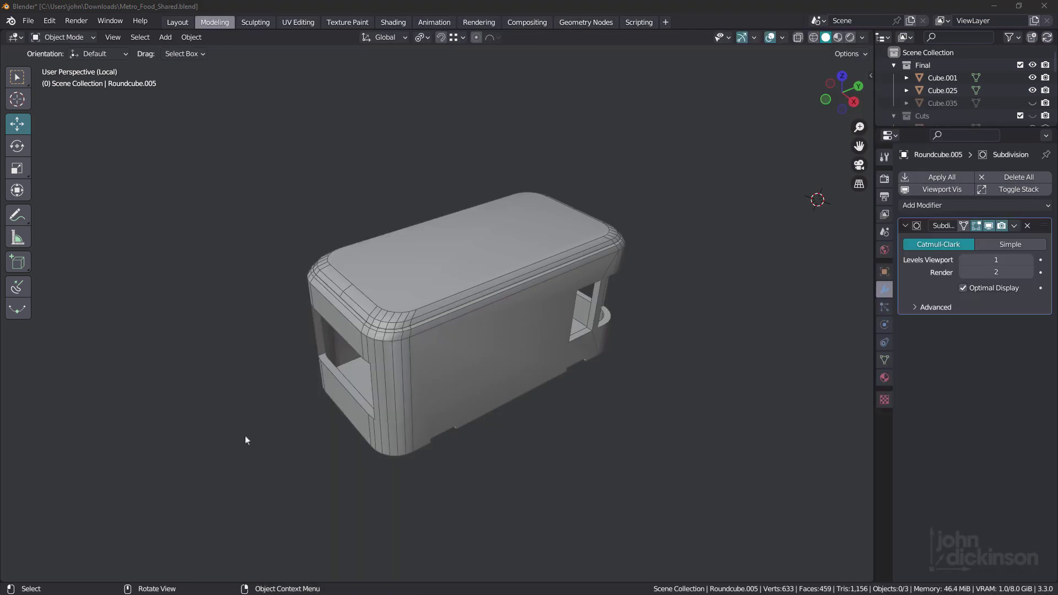
# Step: Bevel the border edge loop of Cube.001's top face to 0.118 m in edge mode
pyautogui.moveTo(245, 440); pyautogui.dragTo(345, 331, button='middle')
pyautogui.scroll(5, 345, 330)
pyautogui.scroll(-5, 345, 331)
pyautogui.moveTo(452, 308); pyautogui.dragTo(445, 347, button='middle')
pyautogui.click(446, 347)
pyautogui.press('Tab')
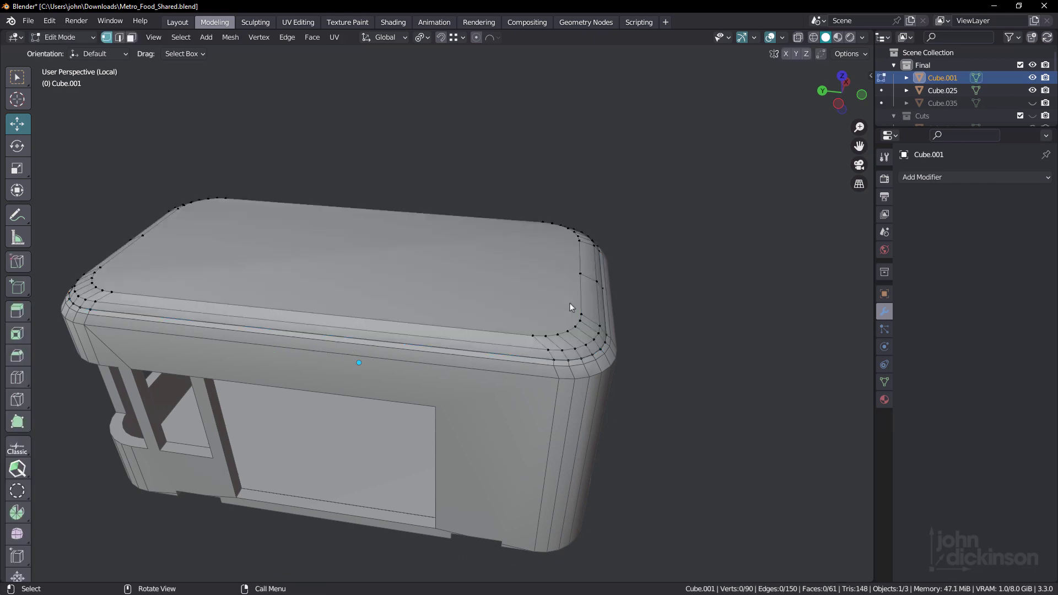
pyautogui.press('2')
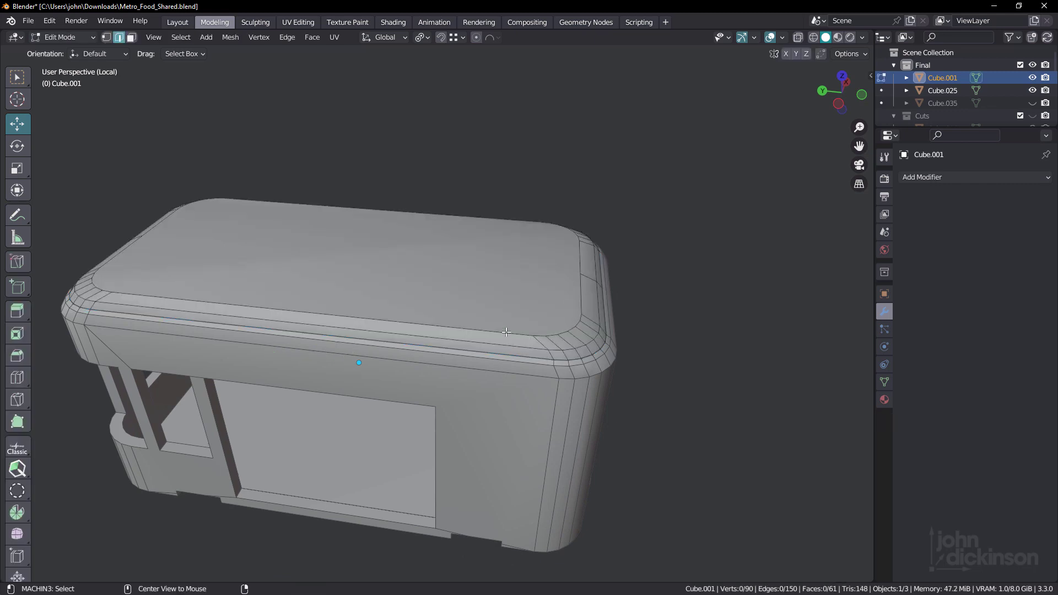
pyautogui.keyDown('alt'); pyautogui.click(505, 333); pyautogui.keyUp('alt')
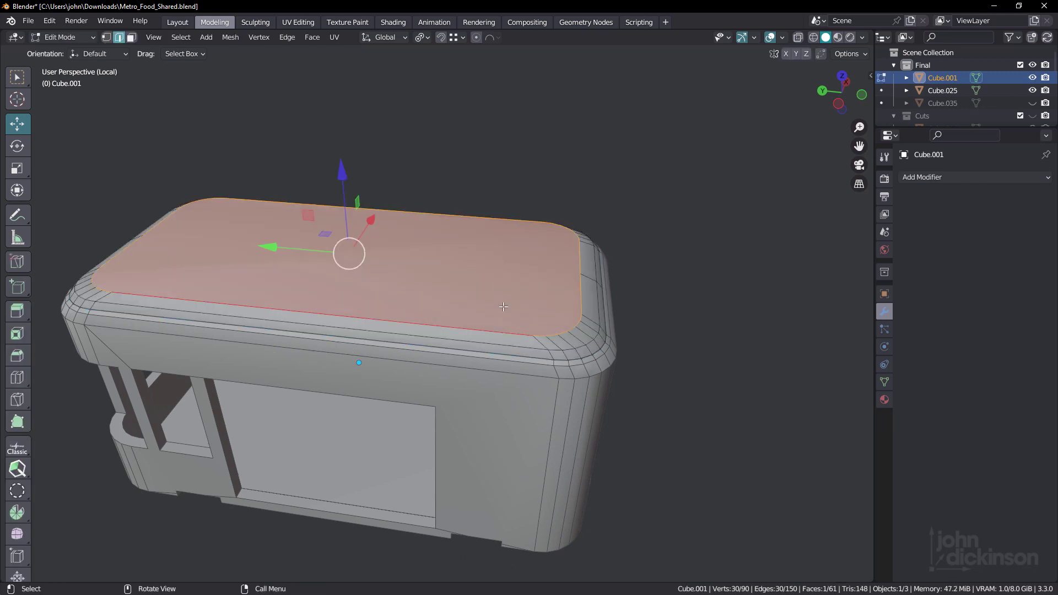
pyautogui.hotkey('ctrl', 'b')
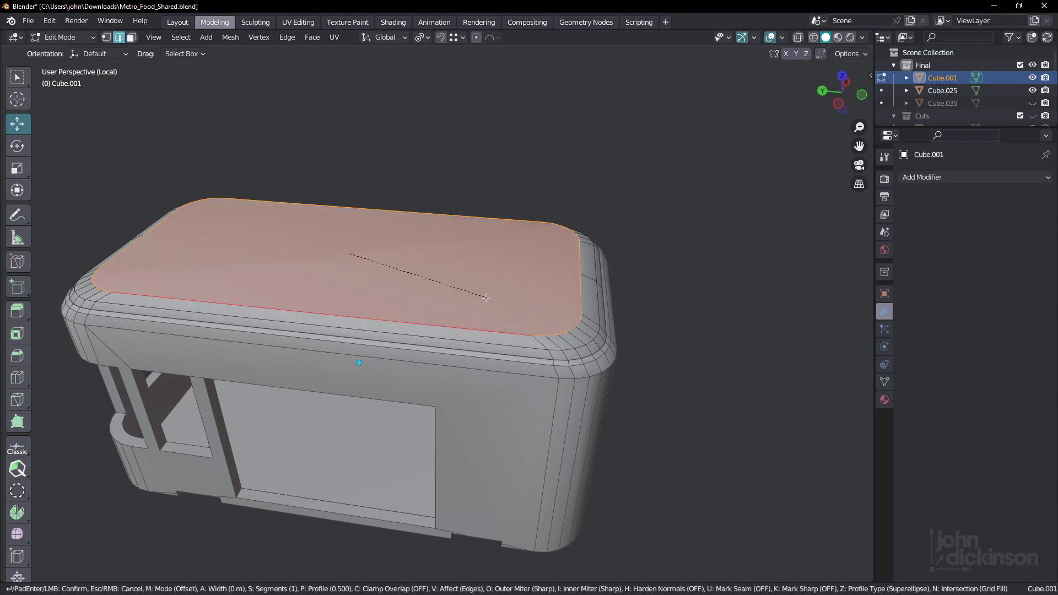
pyautogui.click(485, 281)
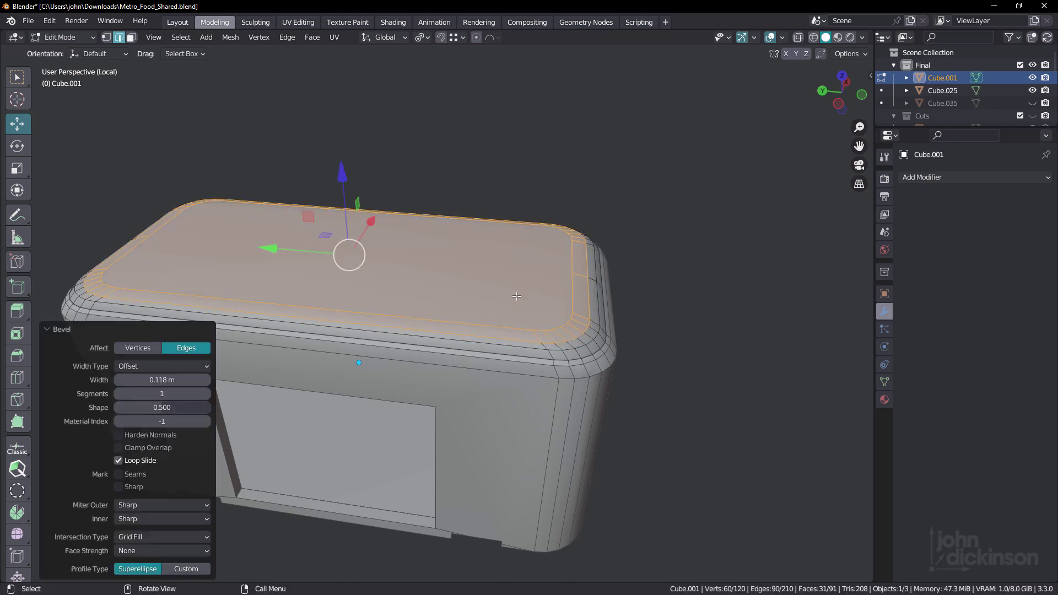
# Step: Add five centred loop cuts across the rounded top rim, then return to Object Mode
pyautogui.moveTo(485, 281); pyautogui.dragTo(505, 308, button='middle')
pyautogui.hotkey('ctrl', 'r')
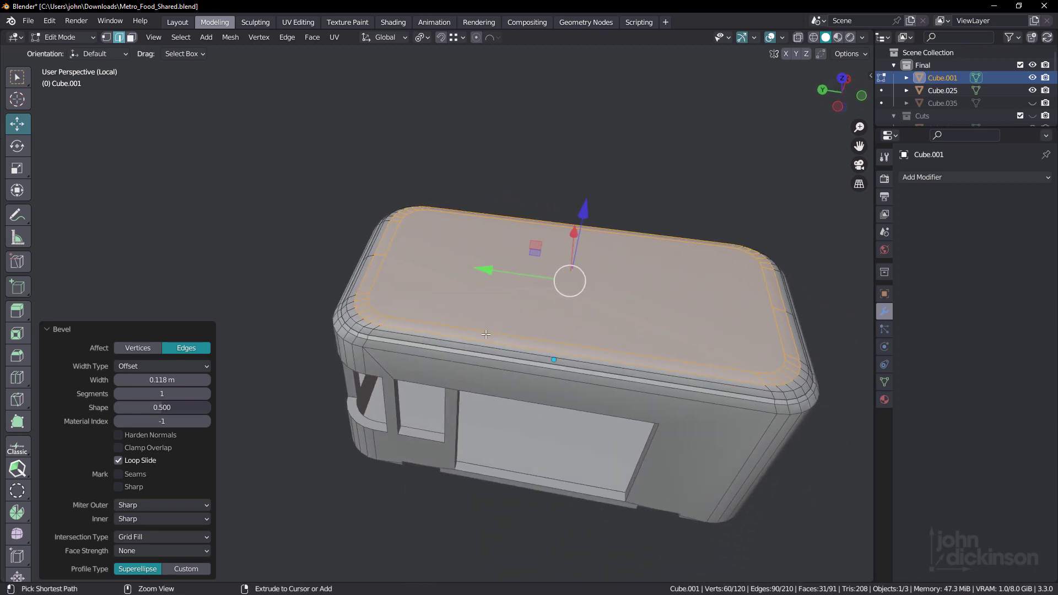
pyautogui.scroll(2, 481, 331)
pyautogui.scroll(2, 481, 331)
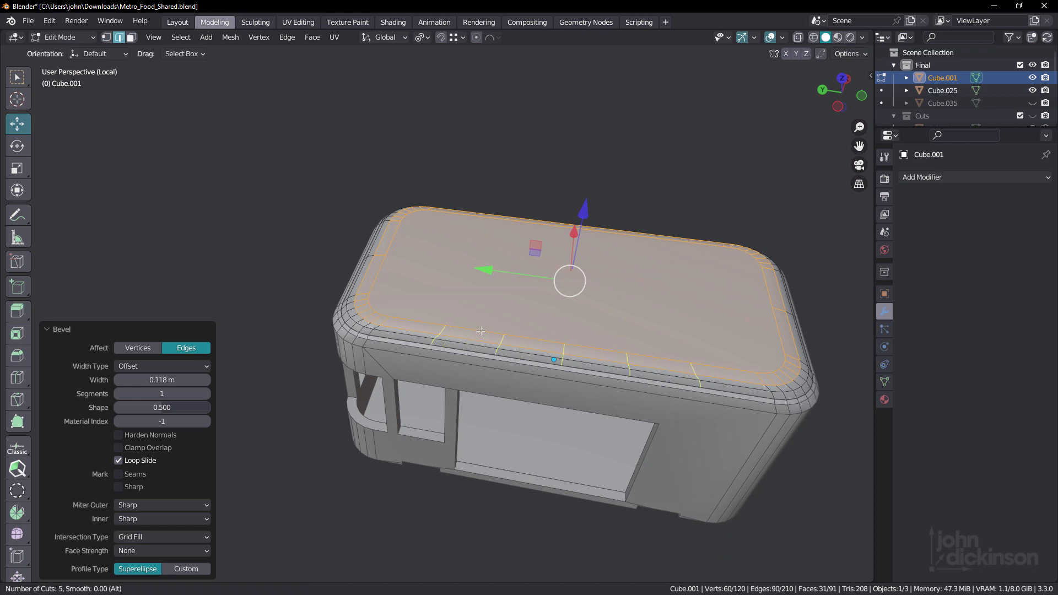
pyautogui.click(481, 330)
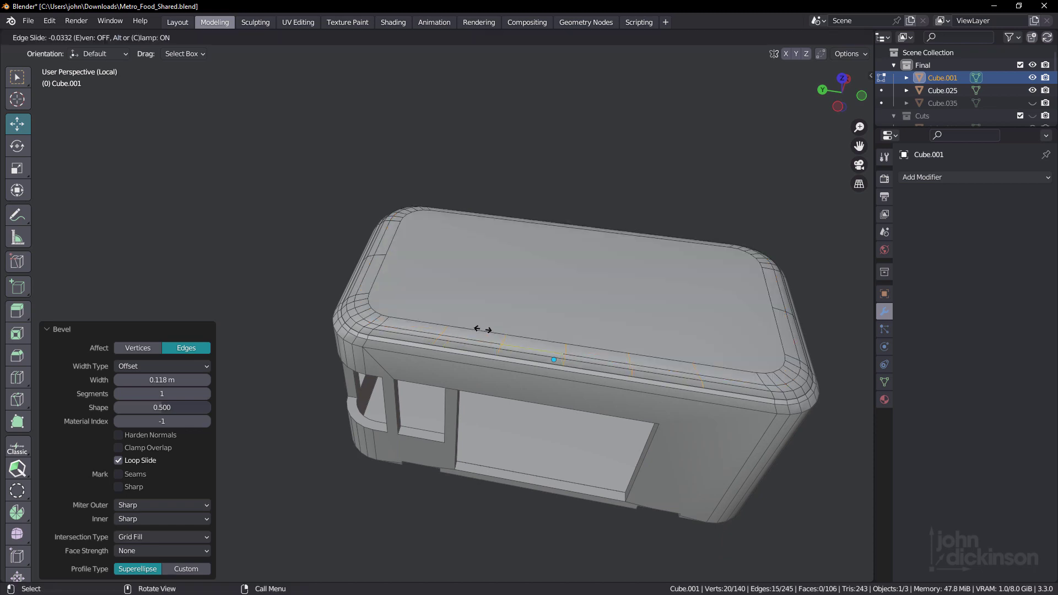
pyautogui.rightClick(482, 330)
pyautogui.moveTo(482, 329); pyautogui.dragTo(480, 309, button='middle')
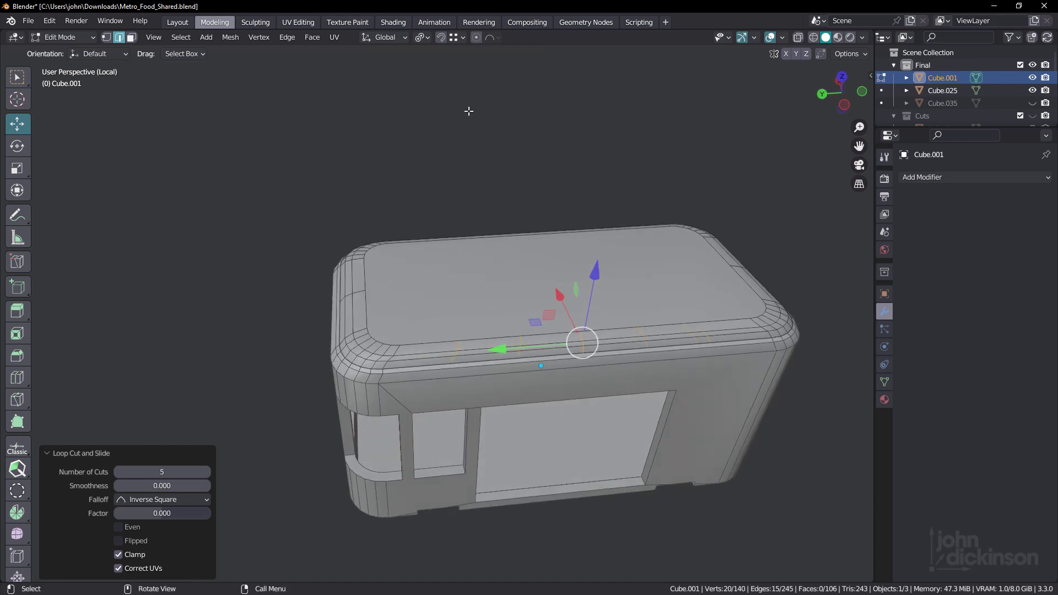
pyautogui.moveTo(538, 270); pyautogui.dragTo(515, 228, button='middle')
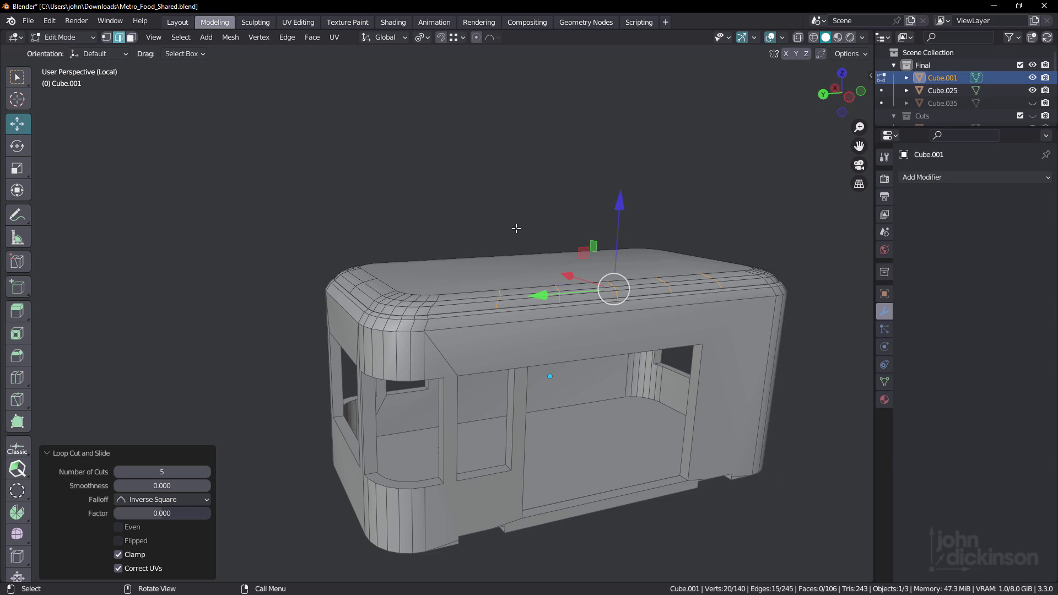
pyautogui.moveTo(488, 261); pyautogui.dragTo(478, 279, button='middle')
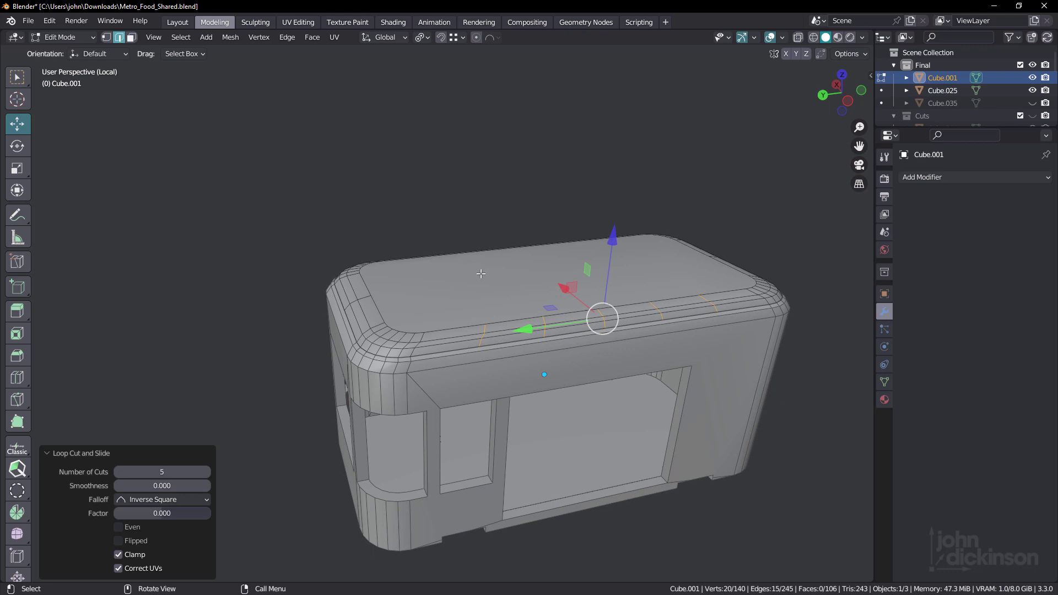
pyautogui.moveTo(480, 273); pyautogui.dragTo(477, 238, button='middle')
pyautogui.press('Tab')
pyautogui.hotkey('alt', 'a')
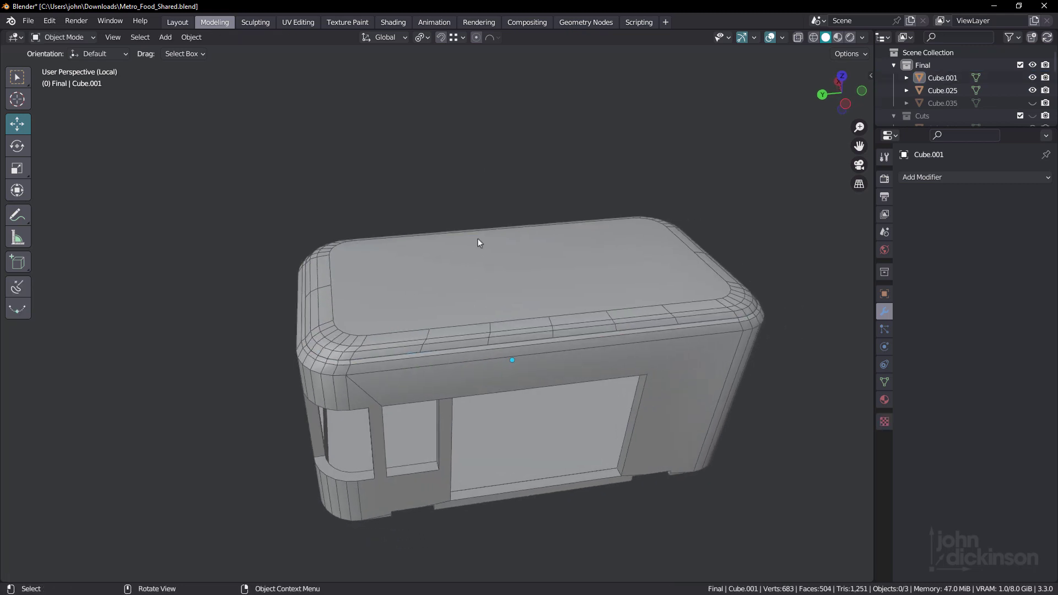
# Step: Zoom out and bring up the Add > Mesh submenu showing the Round Cube primitive
pyautogui.scroll(-6, 563, 268)
pyautogui.moveTo(563, 269)
pyautogui.mouseDown(button='middle')
pyautogui.moveTo(657, 256)
pyautogui.moveTo(420, 320)
pyautogui.moveTo(635, 317)
pyautogui.moveTo(501, 328)
pyautogui.moveTo(524, 342)
pyautogui.moveTo(512, 329)
pyautogui.moveTo(551, 284)
pyautogui.mouseUp(button='middle')
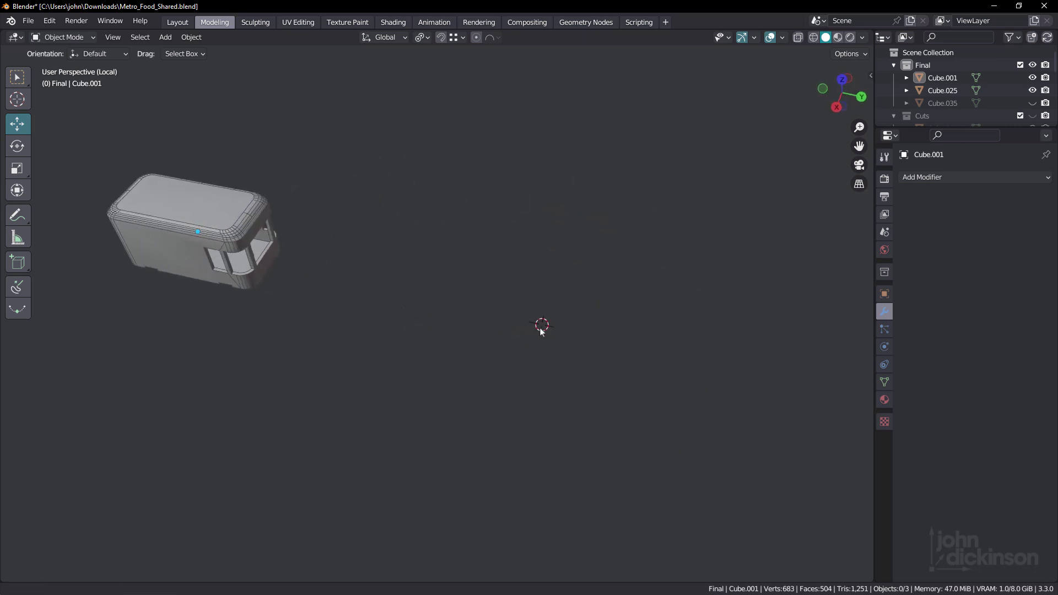
pyautogui.hotkey('shift', 'a')
pyautogui.moveTo(556, 274)
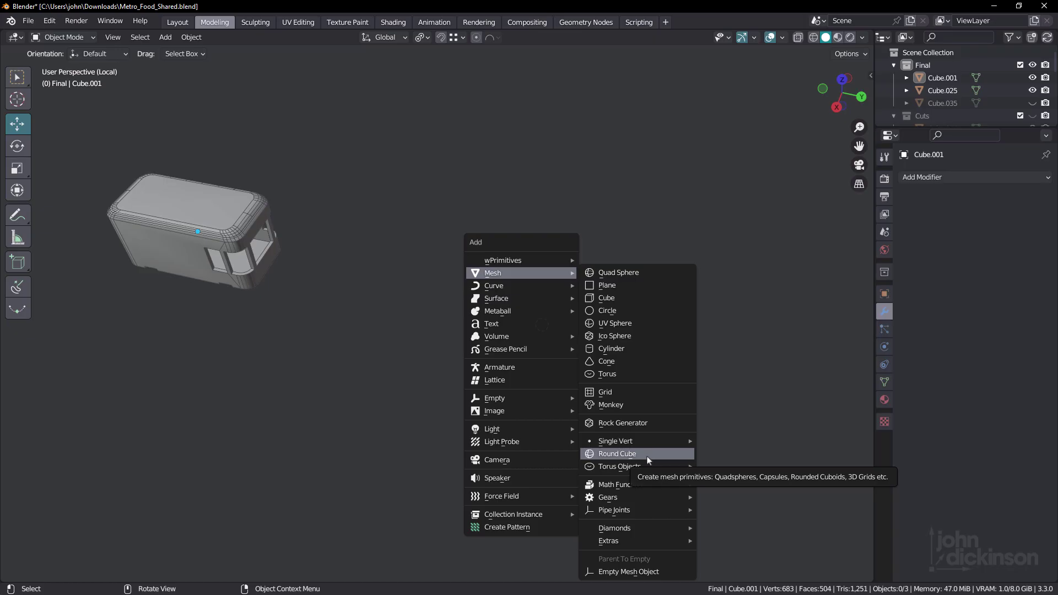
# Step: Add a Round Cube and set its divisions Type to All
pyautogui.click(648, 459)
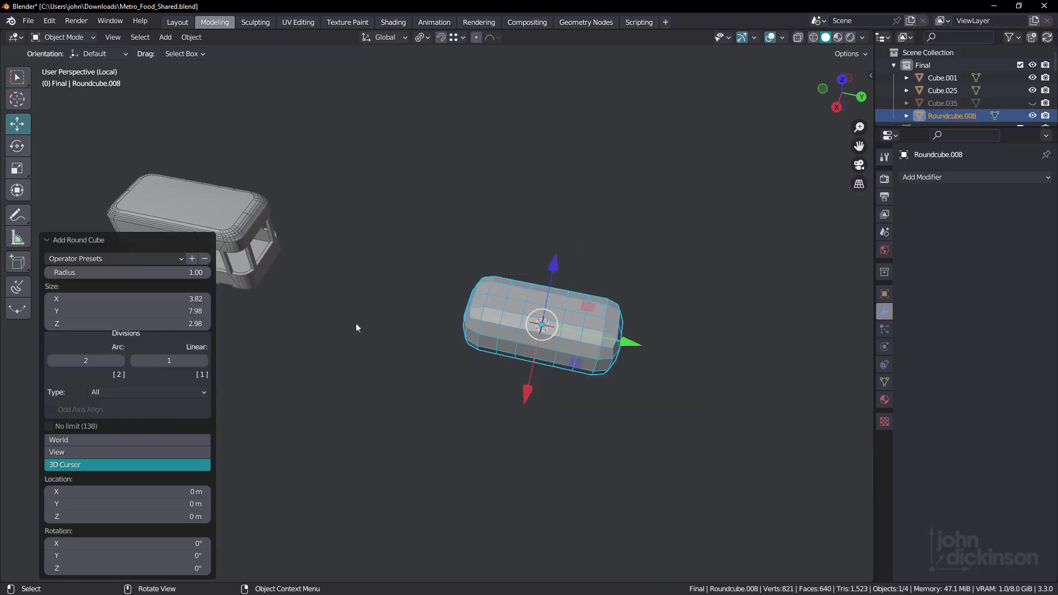
pyautogui.click(180, 258)
pyautogui.scroll(3, 601, 327)
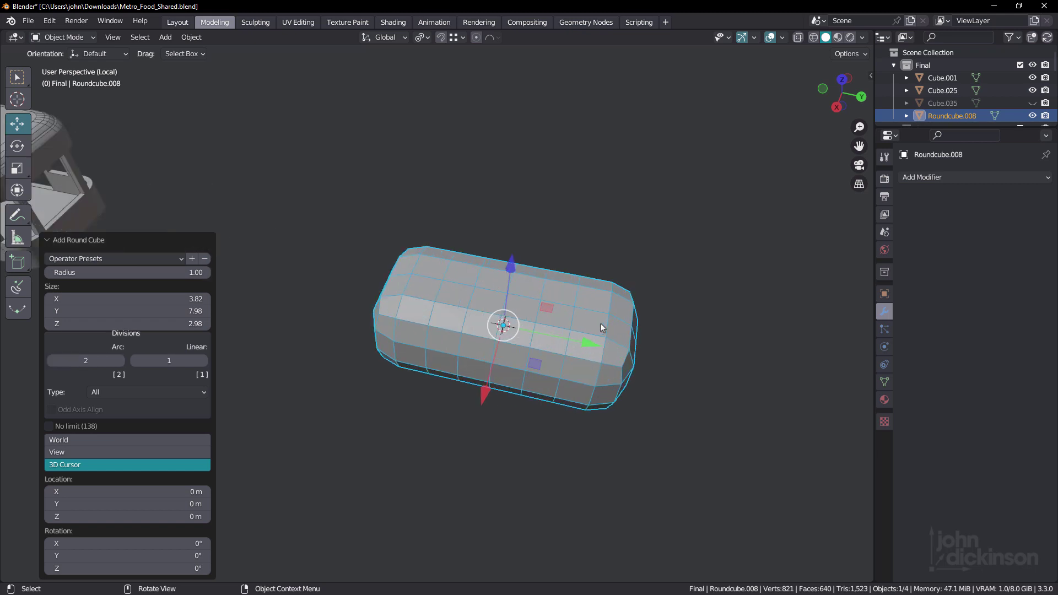
pyautogui.moveTo(601, 328); pyautogui.dragTo(480, 303, button='middle')
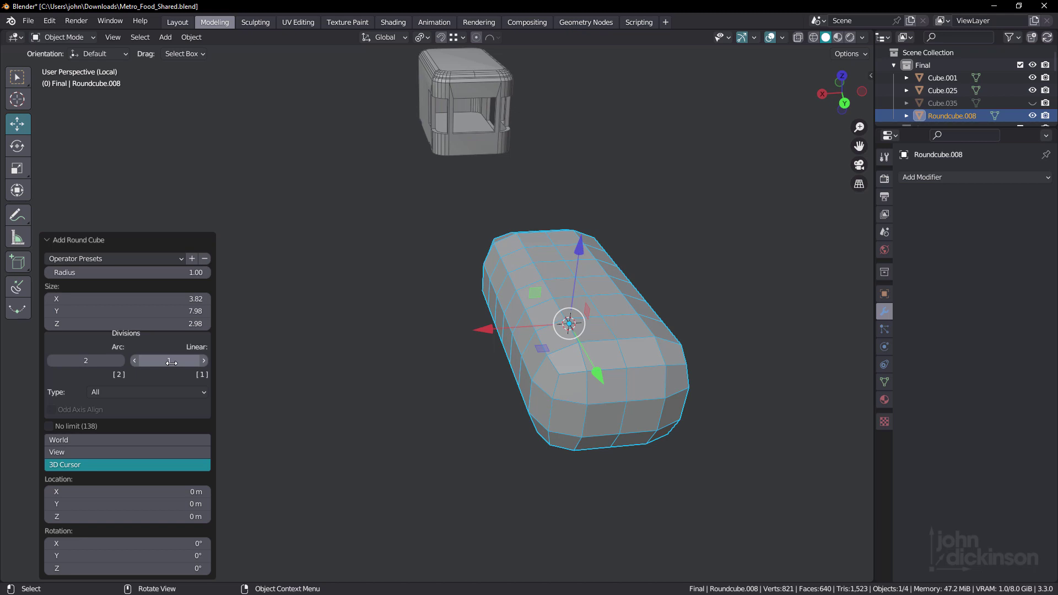
pyautogui.moveTo(170, 362); pyautogui.dragTo(160, 362)
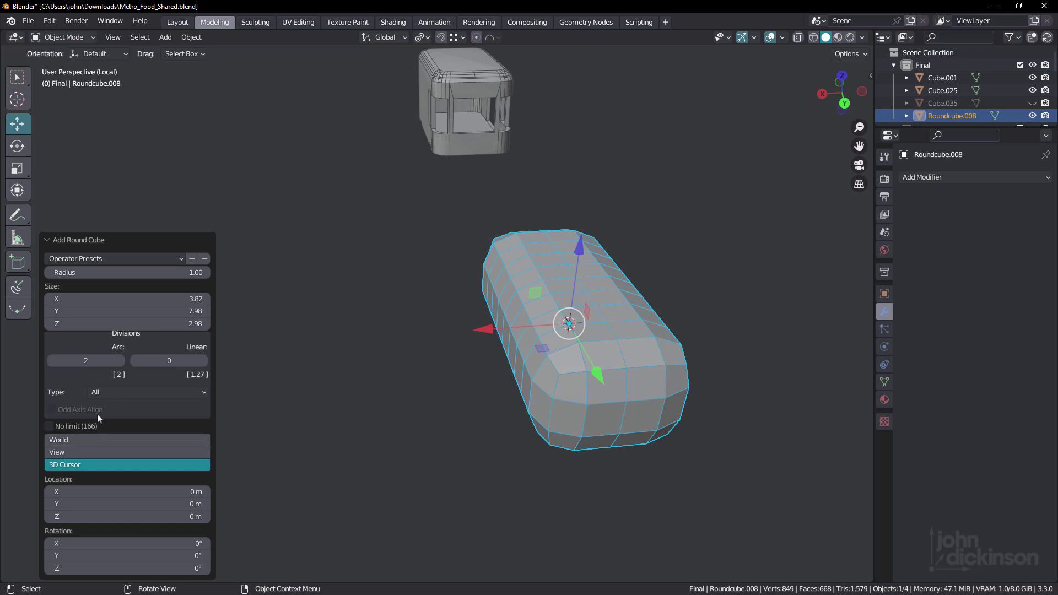
pyautogui.click(108, 391)
pyautogui.click(116, 407)
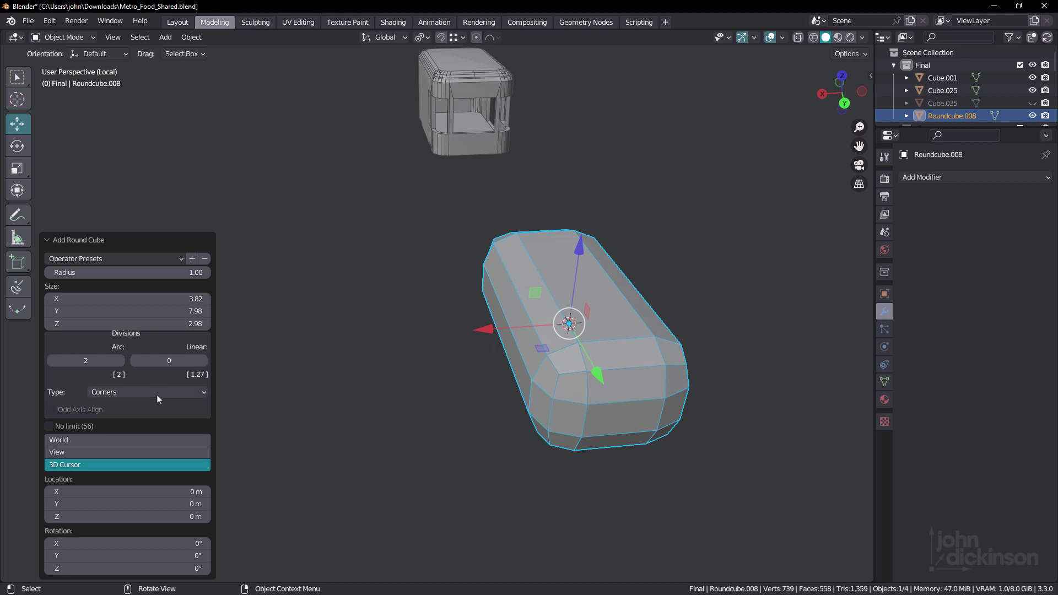
pyautogui.moveTo(165, 361)
pyautogui.mouseDown()
pyautogui.moveTo(198, 360)
pyautogui.moveTo(157, 360)
pyautogui.mouseUp()
pyautogui.click(112, 392)
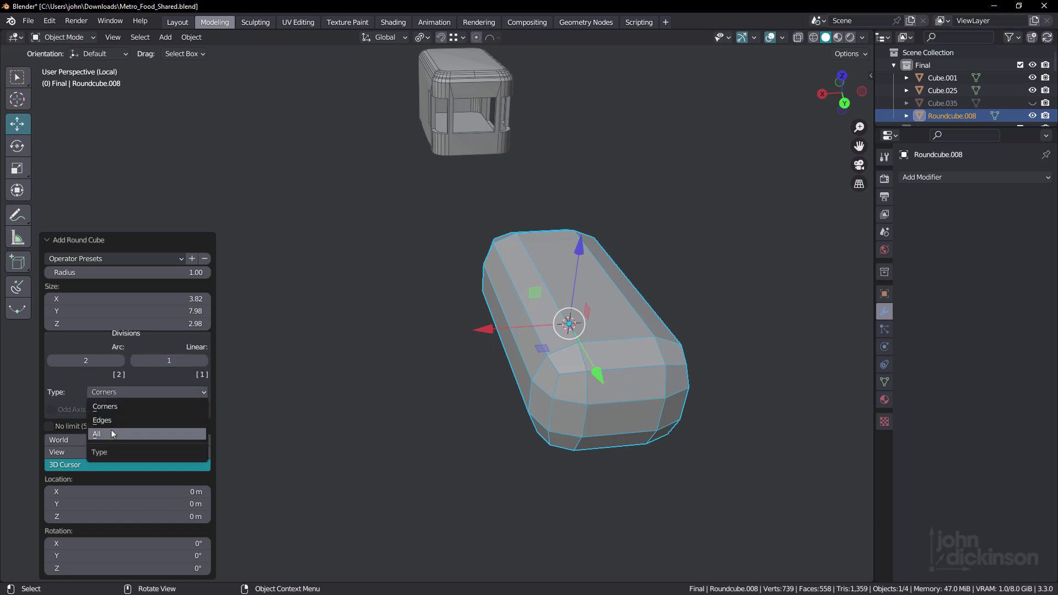
pyautogui.click(111, 429)
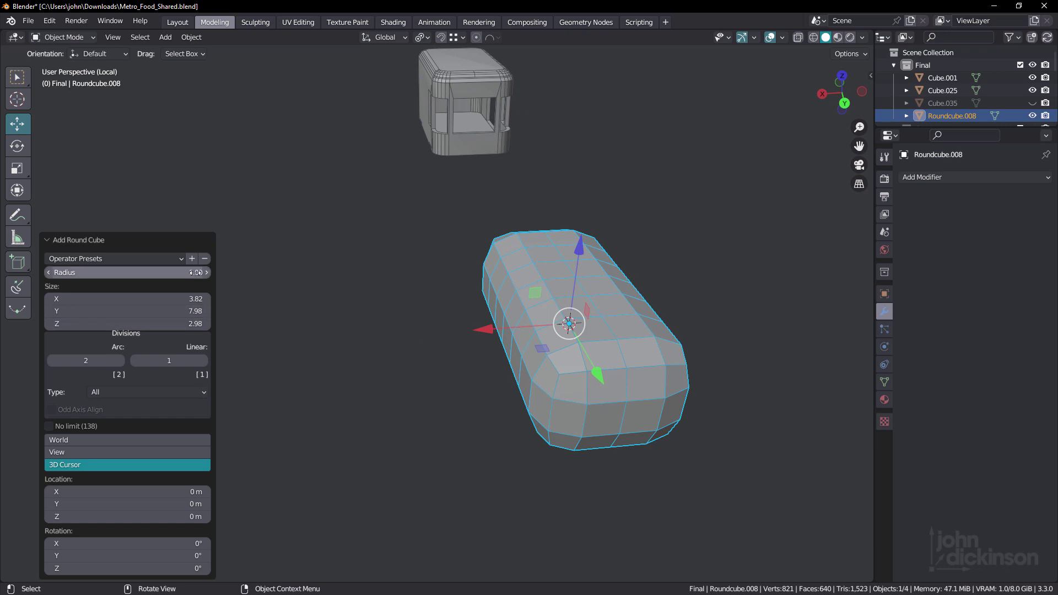
# Step: Set the round cube's radius to 0.70
pyautogui.click(132, 272)
pyautogui.moveTo(133, 272); pyautogui.dragTo(105, 272)
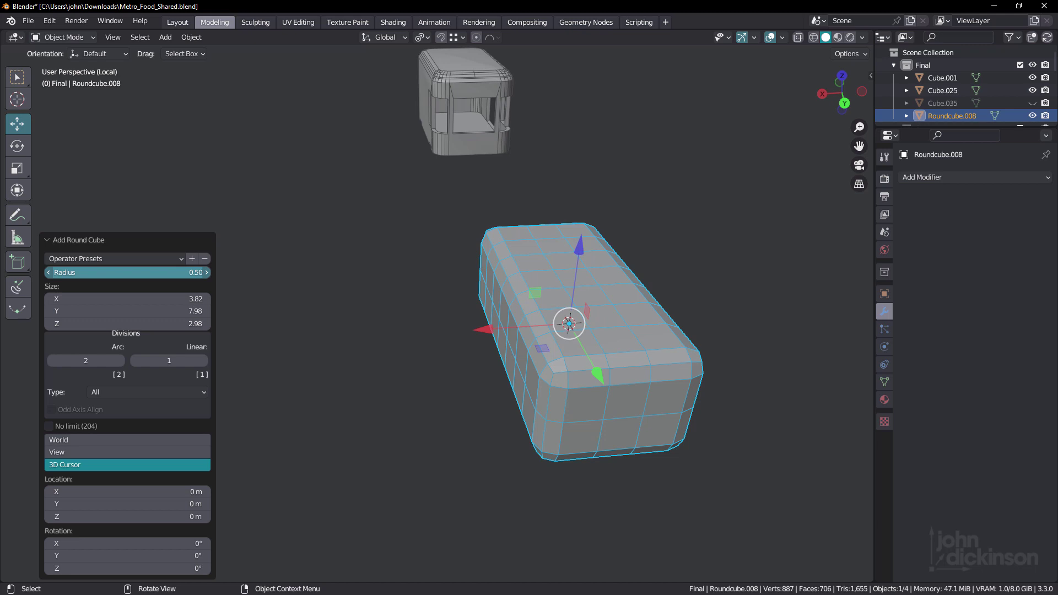
pyautogui.moveTo(104, 272); pyautogui.dragTo(116, 272)
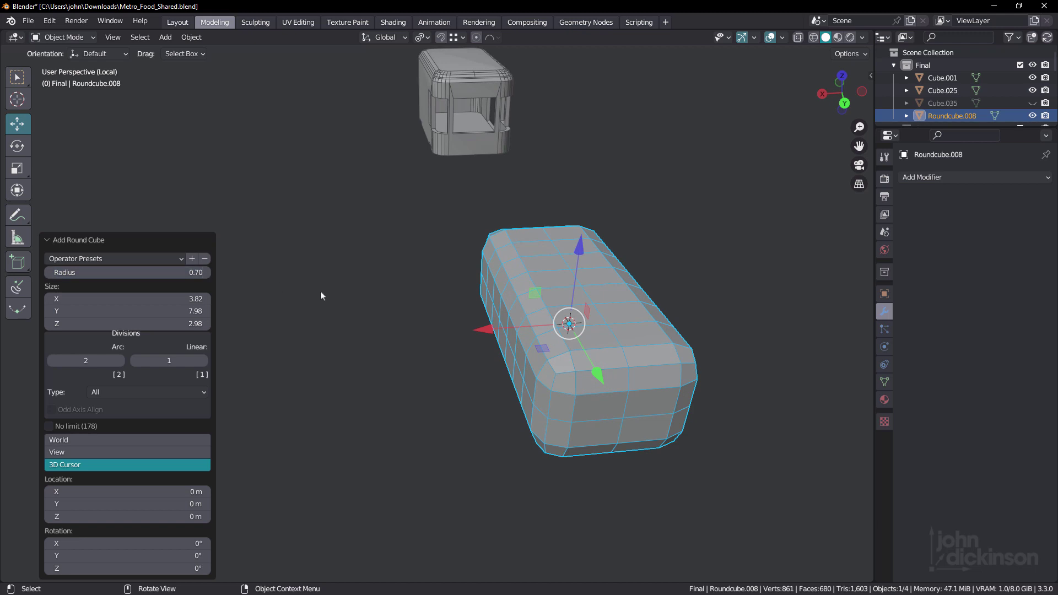
# Step: In X-ray Edit Mode, delete the lower half of Roundcube.008's vertices
pyautogui.click(360, 318)
pyautogui.moveTo(362, 313); pyautogui.dragTo(620, 287, button='middle')
pyautogui.hotkey('alt', 'z')
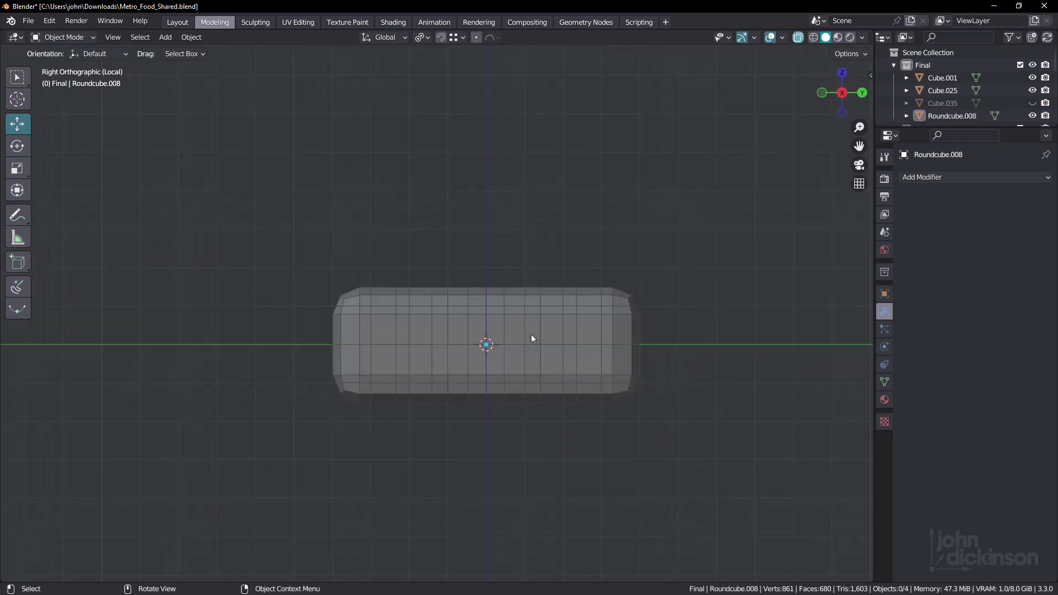
pyautogui.click(530, 334)
pyautogui.press('Tab')
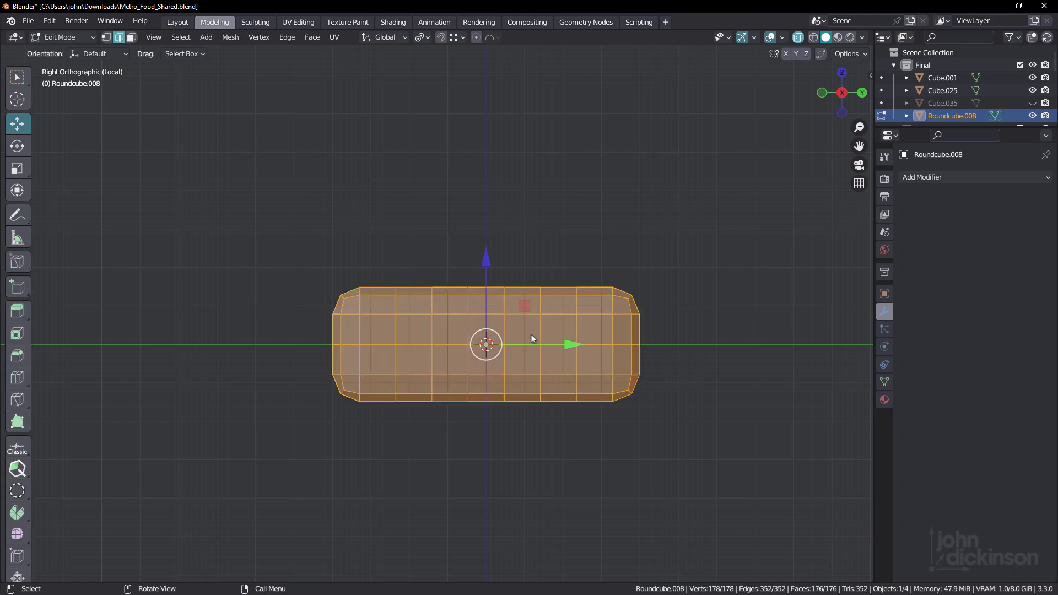
pyautogui.moveTo(281, 352); pyautogui.dragTo(724, 481)
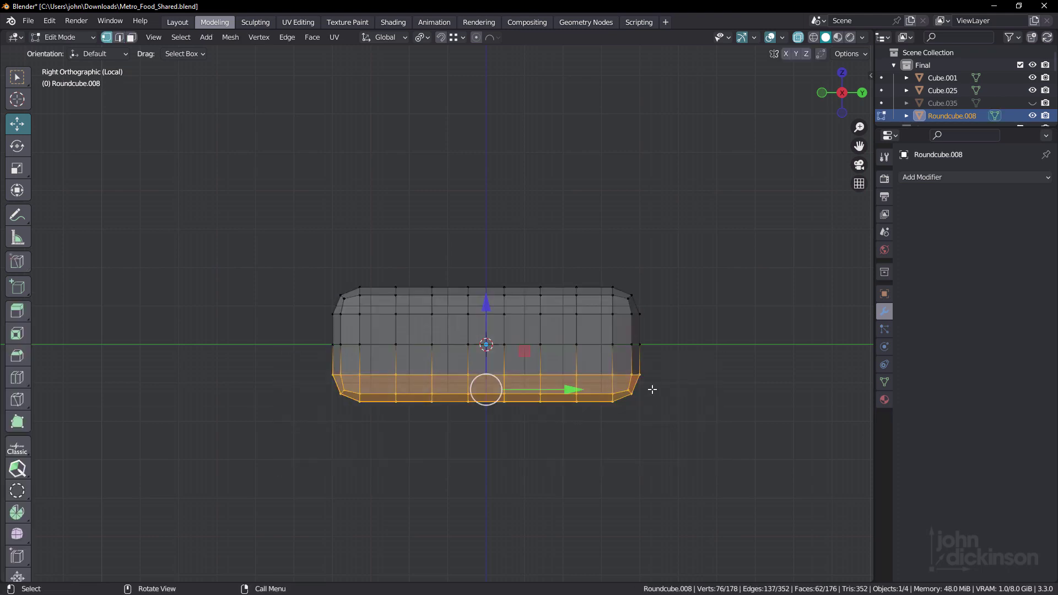
pyautogui.press('x')
pyautogui.click(651, 390)
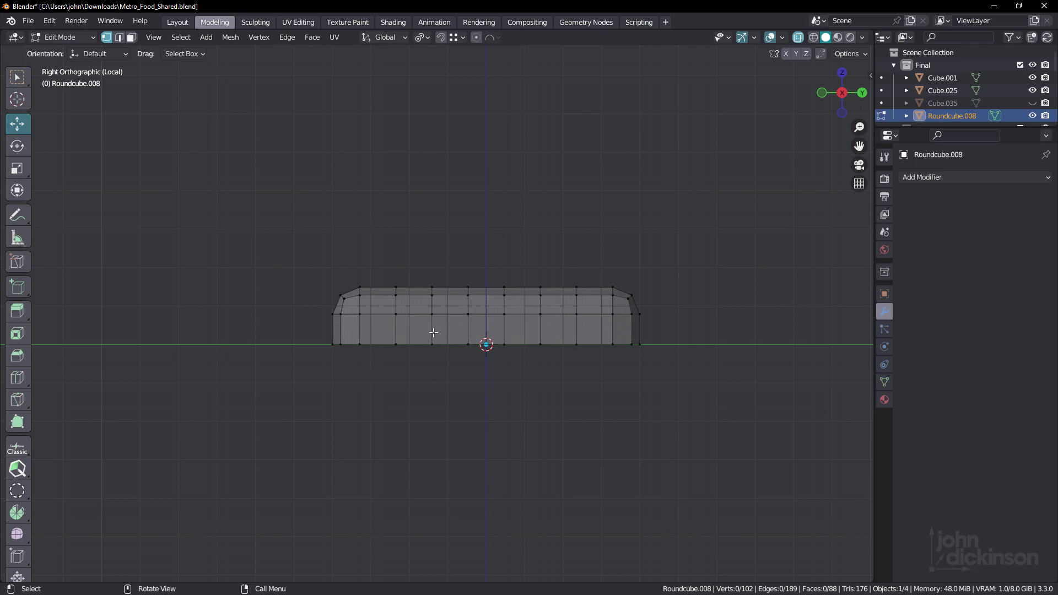
# Step: Scale the remaining vertices to 0.229 along Z into a thin slab
pyautogui.moveTo(241, 238); pyautogui.dragTo(789, 433)
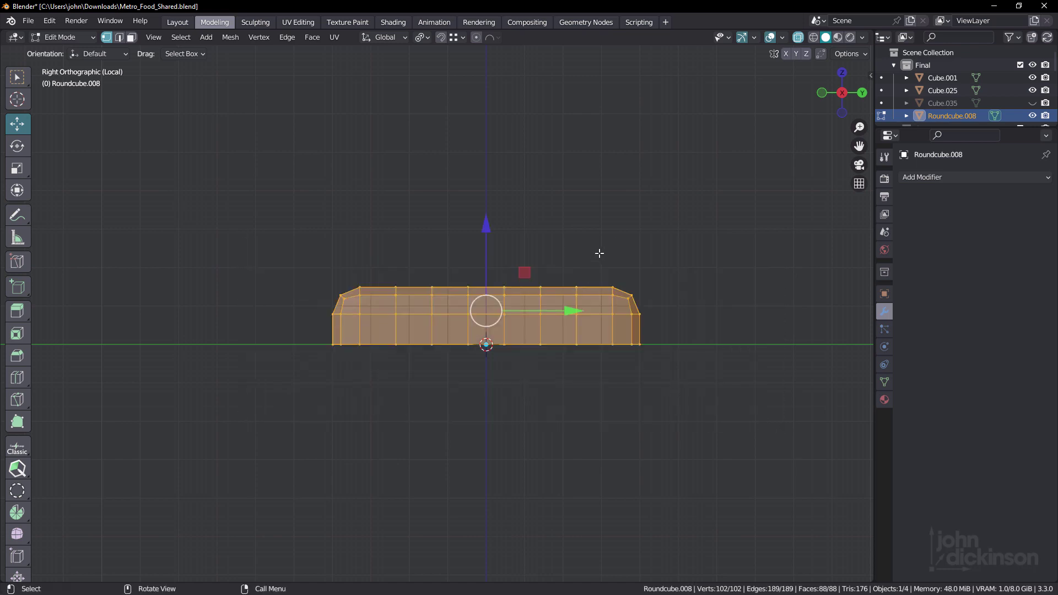
pyautogui.hotkey('shift', 'z')
pyautogui.press('s')
pyautogui.press('z')
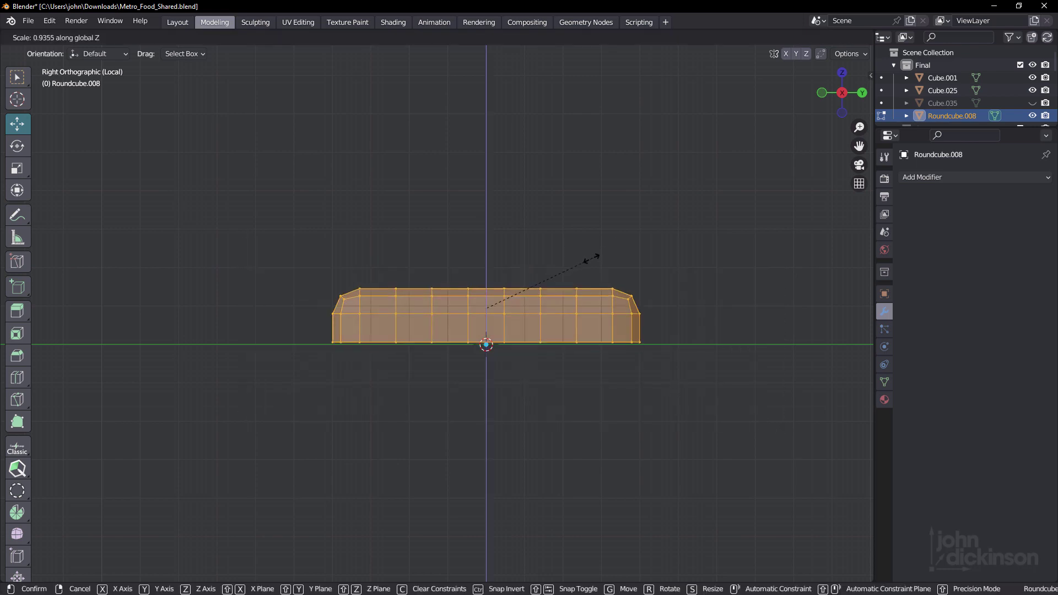
pyautogui.click(509, 324)
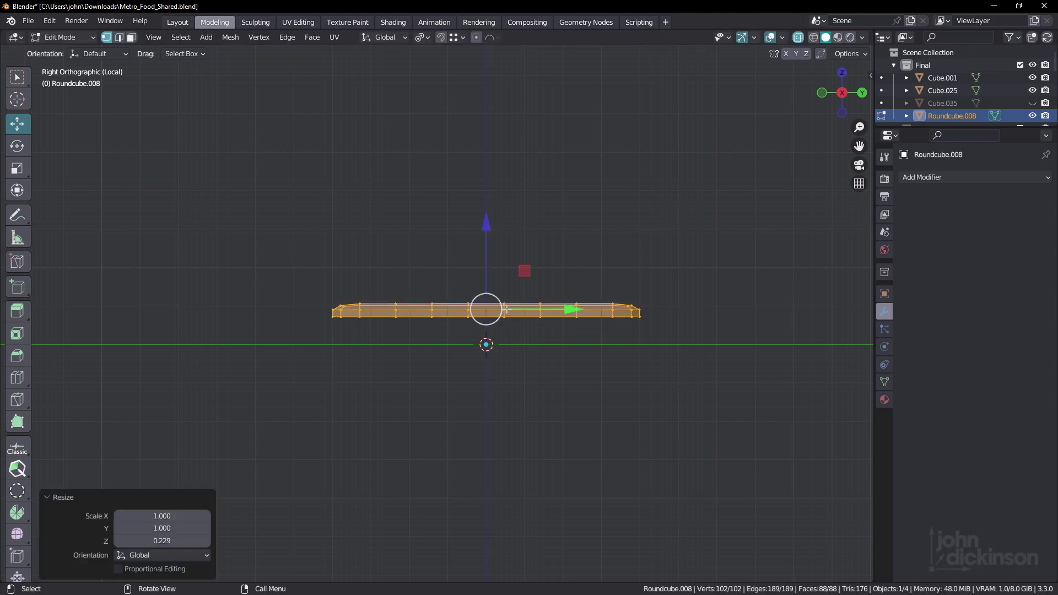
pyautogui.moveTo(509, 324); pyautogui.dragTo(485, 274, button='middle')
pyautogui.press('Tab')
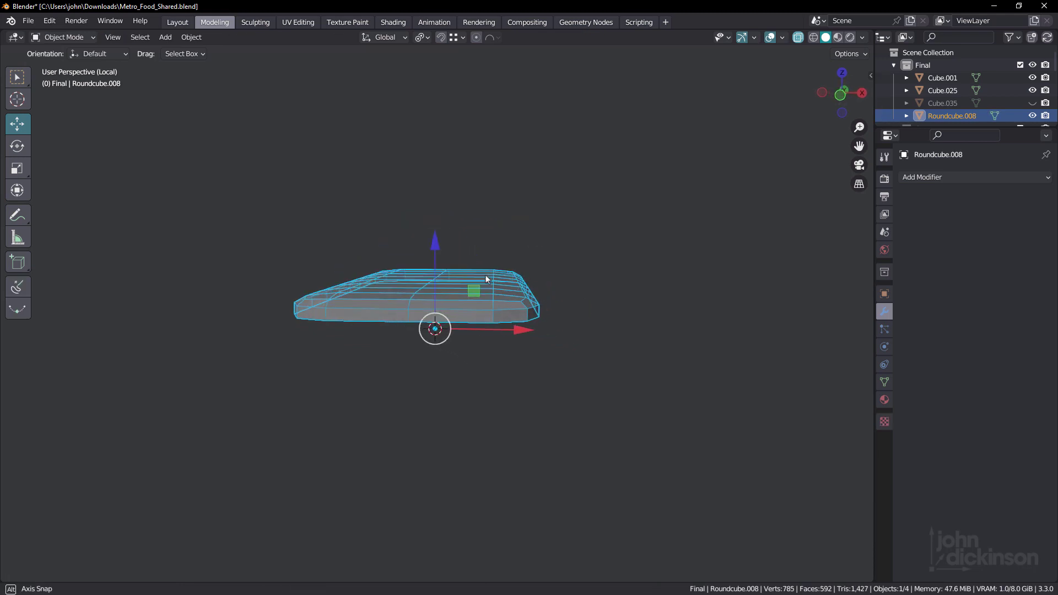
# Step: Add a Subdivision Surface modifier to the slab and shade it smooth
pyautogui.click(938, 177)
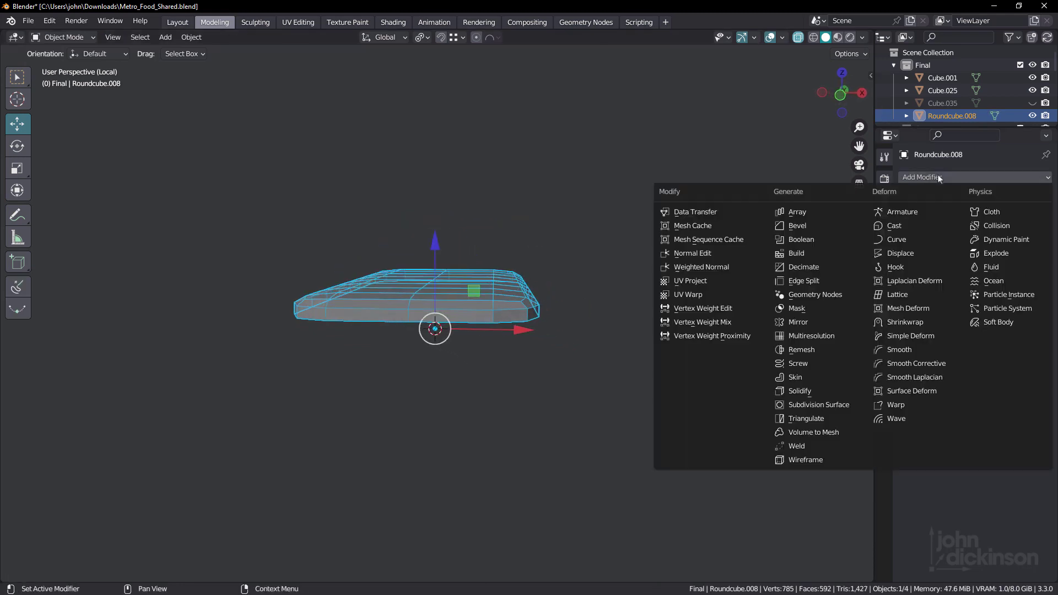
pyautogui.click(819, 405)
pyautogui.moveTo(425, 270); pyautogui.dragTo(558, 247, button='middle')
pyautogui.rightClick(451, 250)
pyautogui.click(451, 250)
# Step: Raise the slab 3.1515 m on Z to sit on top of the cab
pyautogui.moveTo(475, 270); pyautogui.dragTo(345, 286, button='middle')
pyautogui.scroll(3, 609, 272)
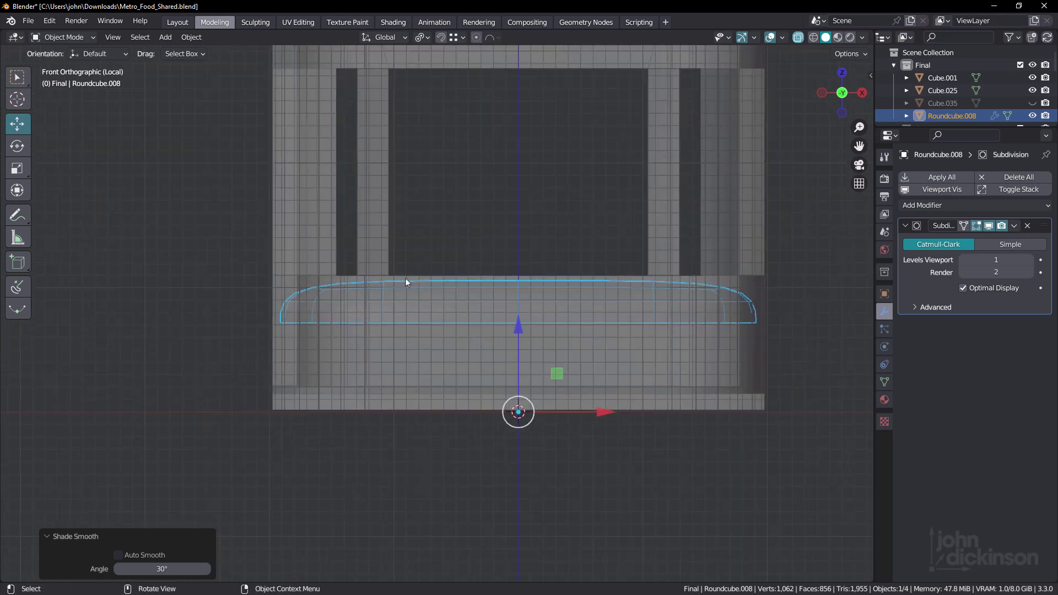
pyautogui.scroll(-3, 650, 275)
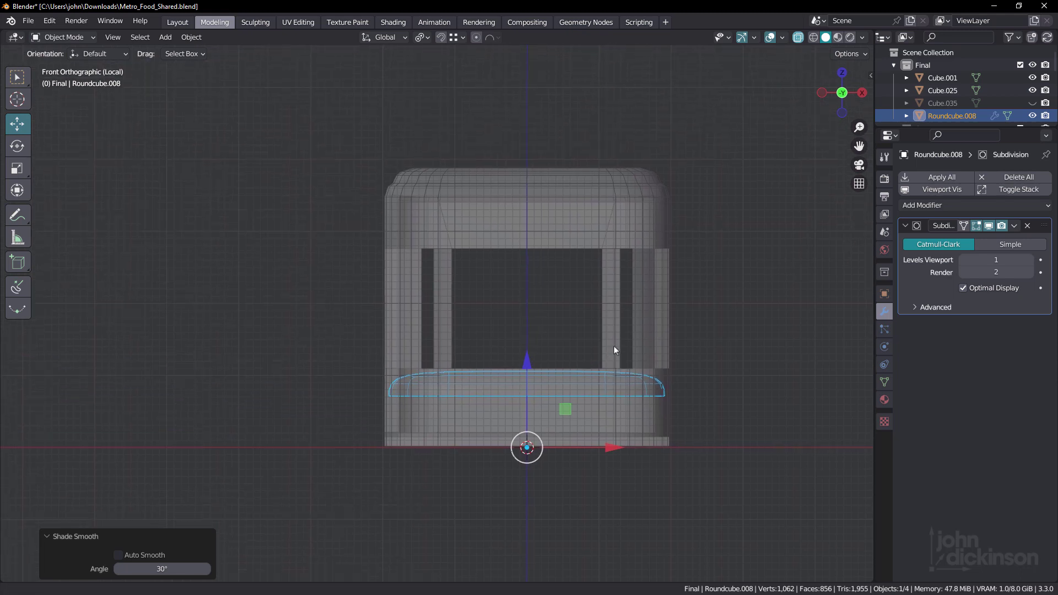
pyautogui.moveTo(527, 365); pyautogui.dragTo(551, 134)
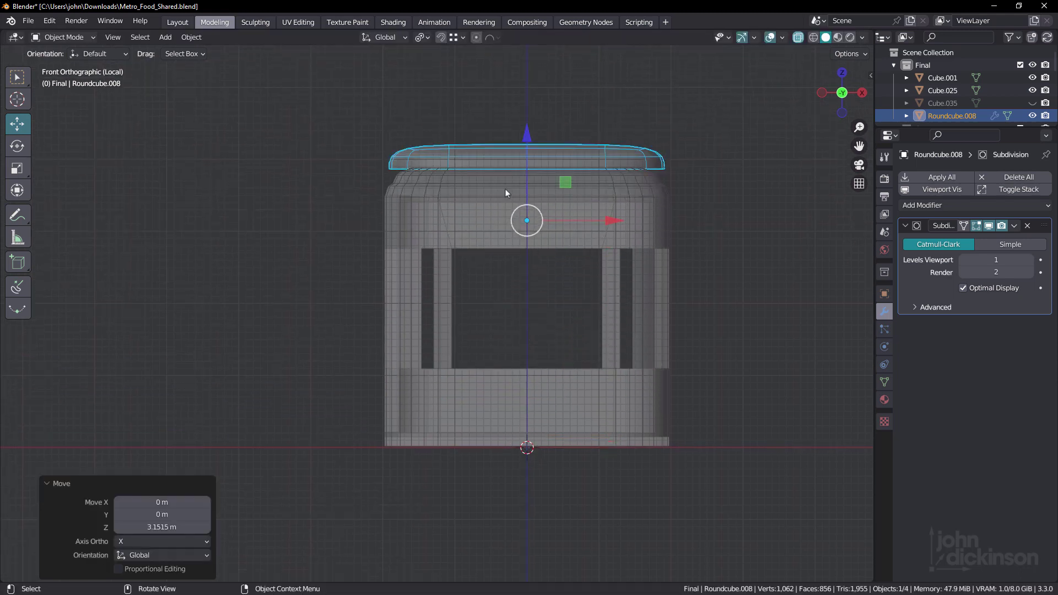
pyautogui.moveTo(505, 188); pyautogui.dragTo(435, 260, button='middle')
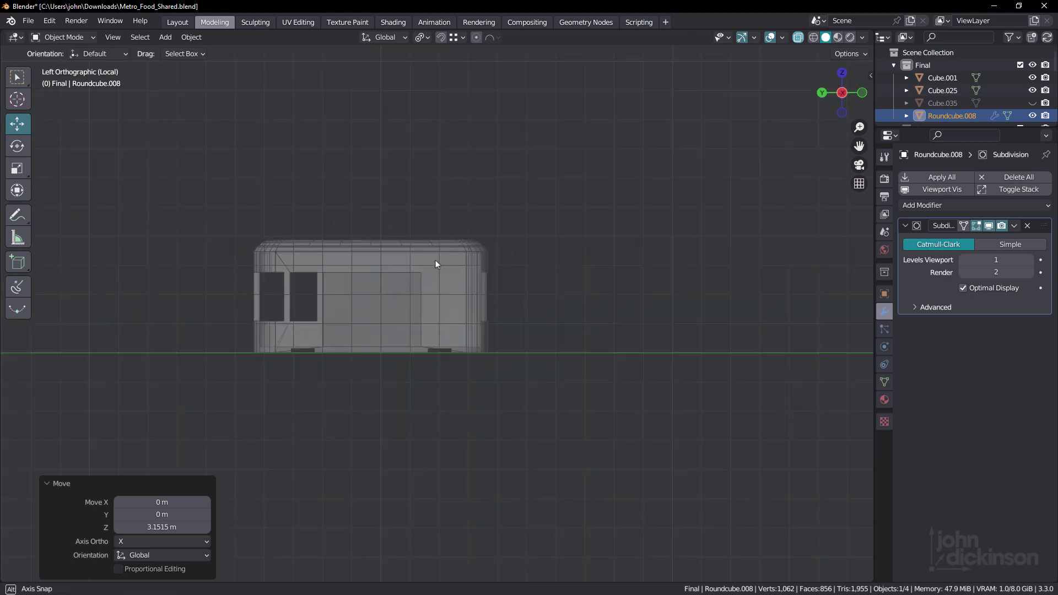
pyautogui.keyDown('shift'); pyautogui.moveTo(302, 267); pyautogui.dragTo(853, 298, button='middle'); pyautogui.keyUp('shift')
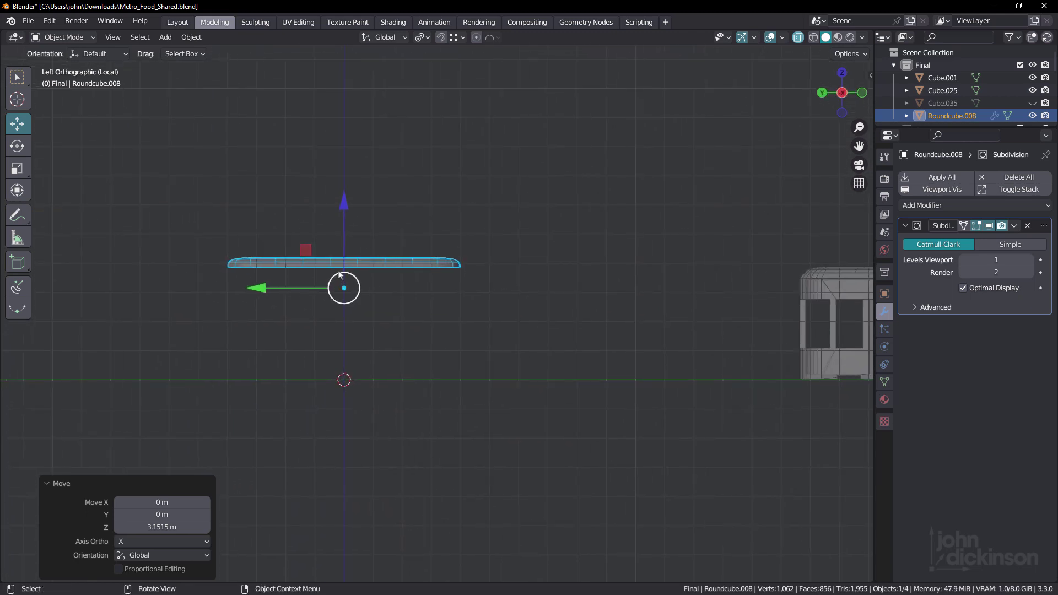
pyautogui.moveTo(343, 272); pyautogui.dragTo(376, 334, button='middle')
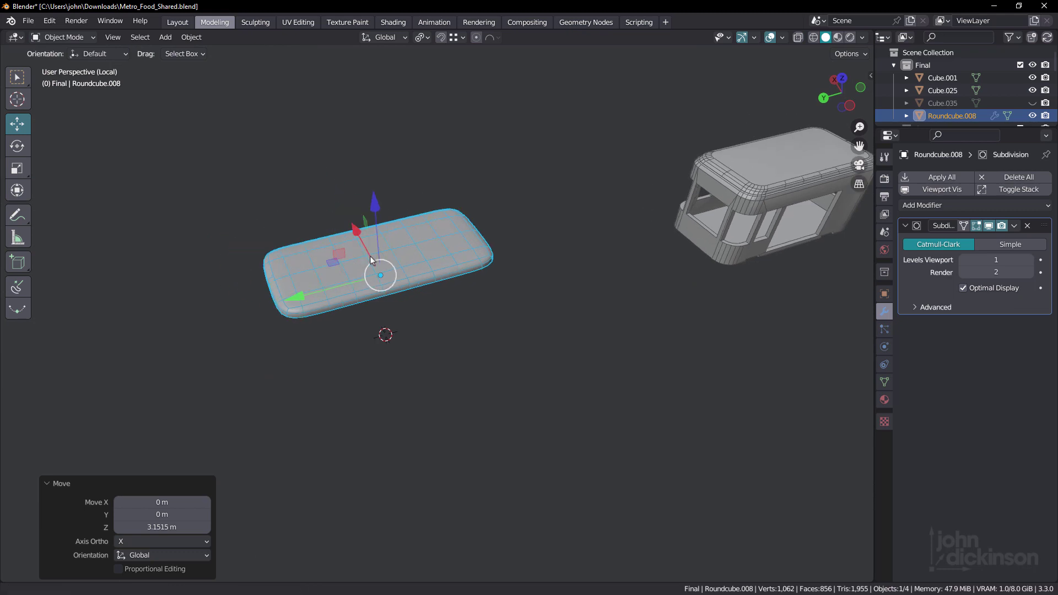
# Step: Select one lengthwise edge loop on Roundcube.008, enable On Cage, and dissolve it
pyautogui.keyDown('shift'); pyautogui.moveTo(370, 260); pyautogui.dragTo(393, 273, button='middle'); pyautogui.keyUp('shift')
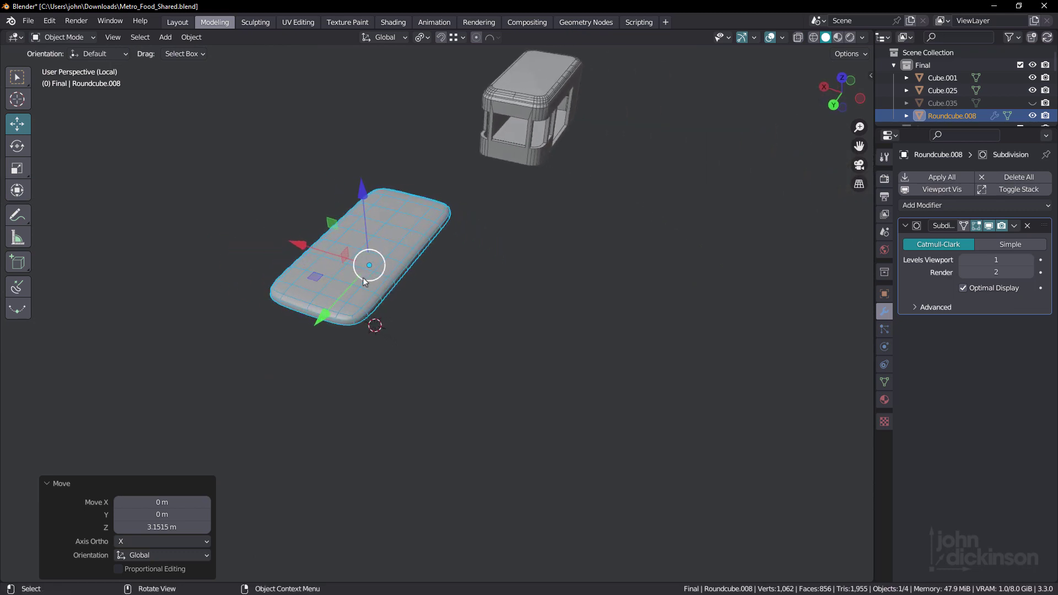
pyautogui.press('Tab')
pyautogui.scroll(2, 351, 272)
pyautogui.press('2')
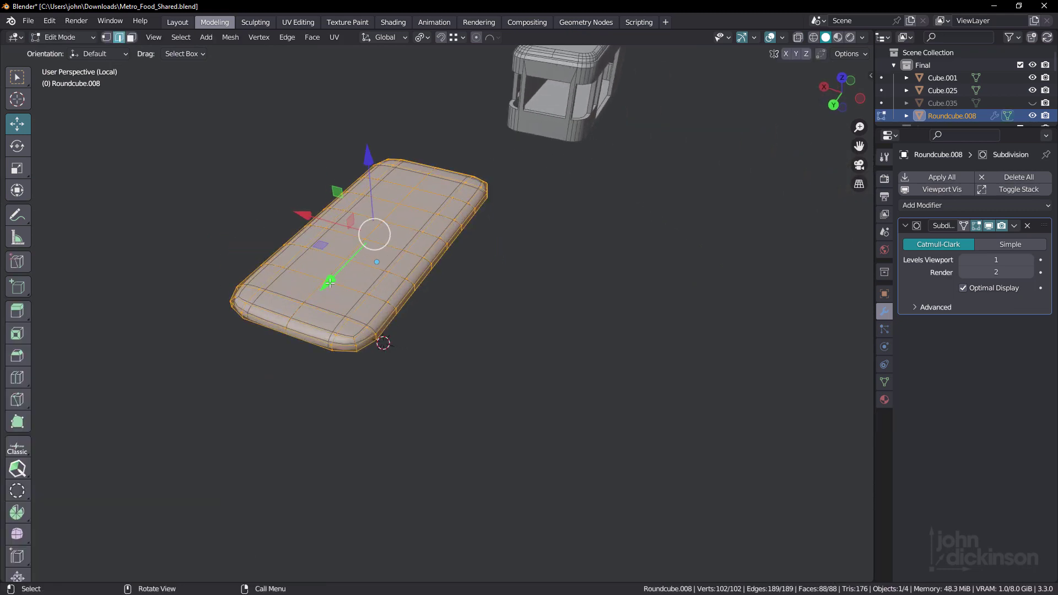
pyautogui.moveTo(351, 272)
pyautogui.mouseDown(button='middle')
pyautogui.moveTo(334, 271)
pyautogui.moveTo(343, 269)
pyautogui.mouseUp(button='middle')
pyautogui.keyDown('alt'); pyautogui.click(359, 269); pyautogui.keyUp('alt')
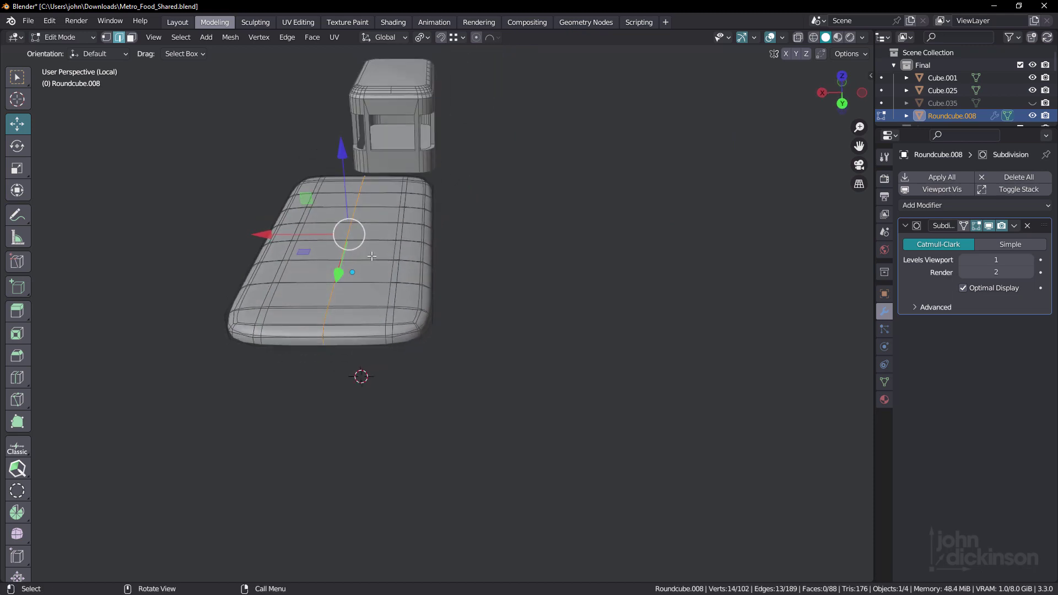
pyautogui.click(963, 226)
pyautogui.moveTo(380, 308); pyautogui.dragTo(539, 307, button='middle')
pyautogui.hotkey('ctrl', 'x')
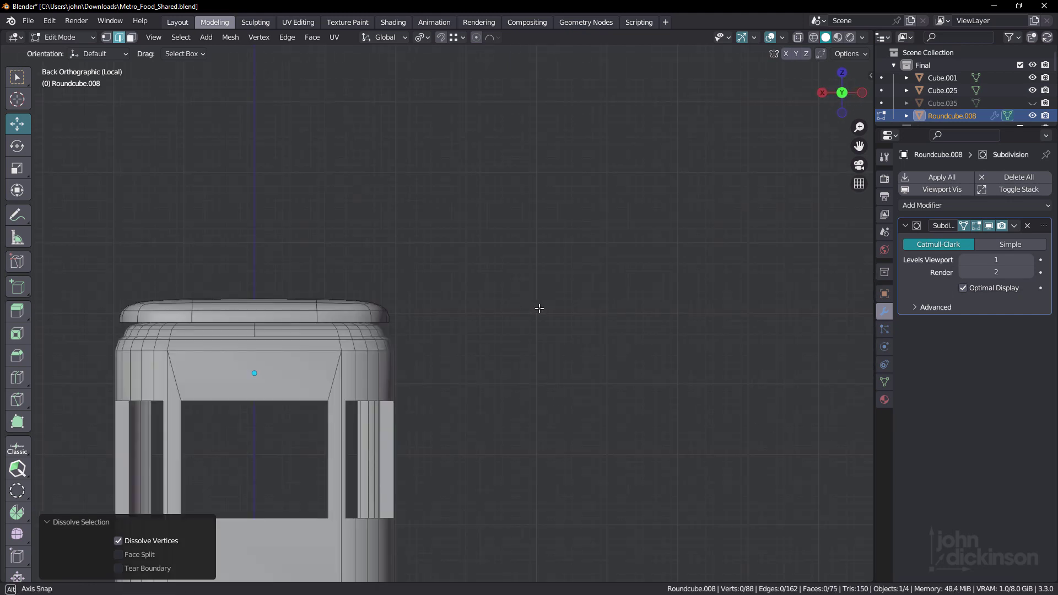
pyautogui.keyDown('shift'); pyautogui.moveTo(248, 309); pyautogui.dragTo(533, 289, button='middle'); pyautogui.keyUp('shift')
pyautogui.scroll(2, 400, 325)
# Step: Extrude the slab's bottom edge loop -0.6257 m along Z to deepen its sides
pyautogui.press('Tab')
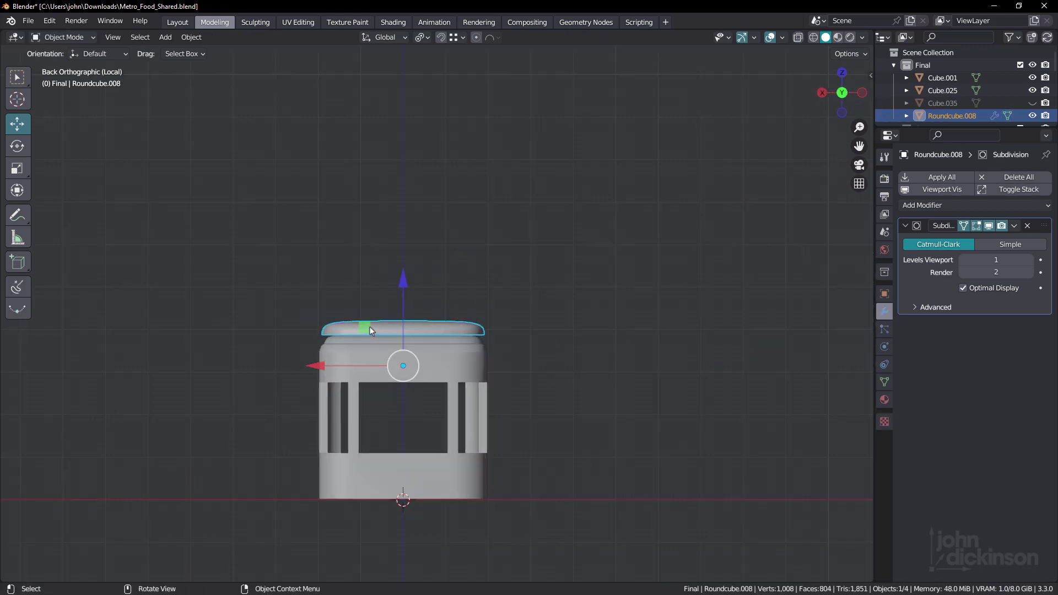
pyautogui.scroll(2, 369, 327)
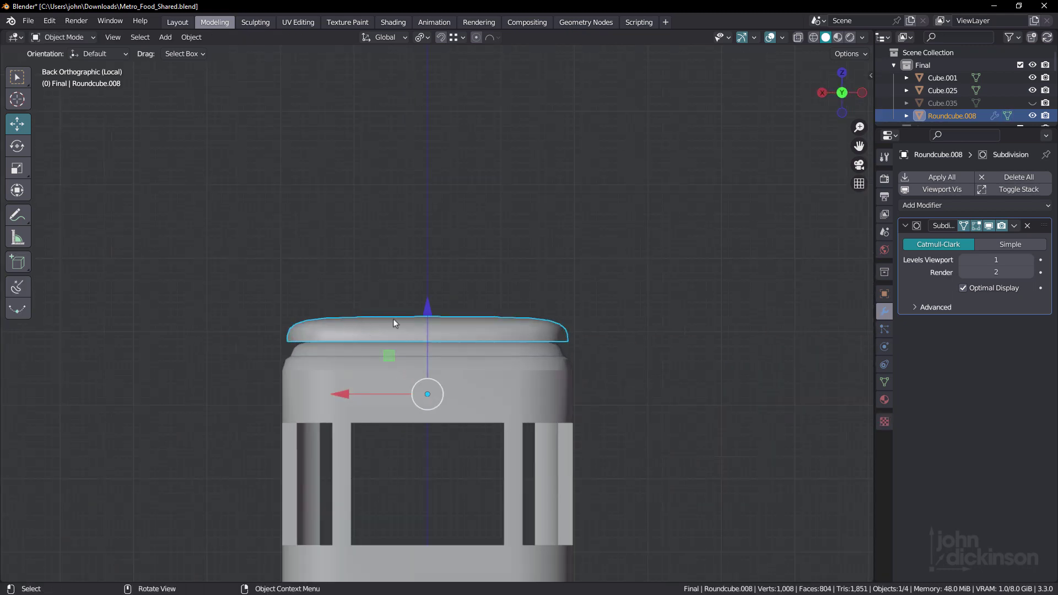
pyautogui.moveTo(480, 329); pyautogui.dragTo(424, 336, button='middle')
pyautogui.press('Tab')
pyautogui.keyDown('alt'); pyautogui.click(440, 342); pyautogui.keyUp('alt')
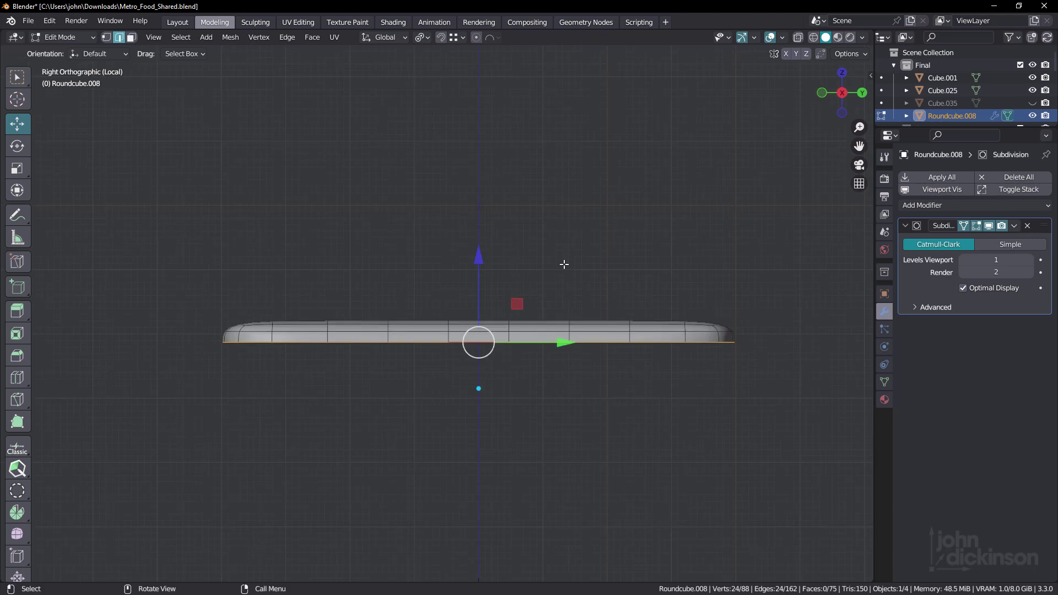
pyautogui.press('e')
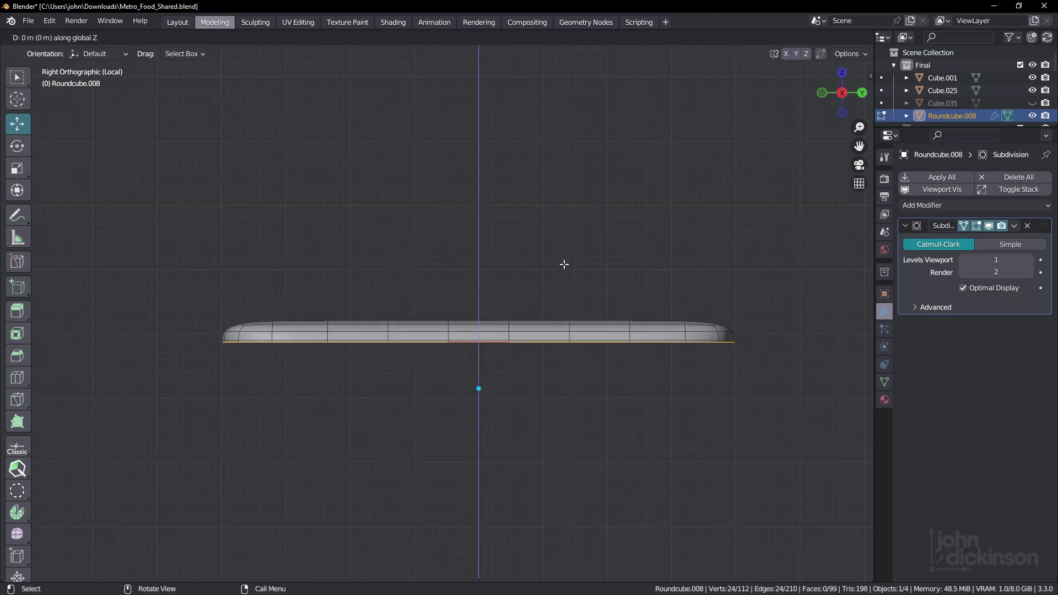
pyautogui.press('z')
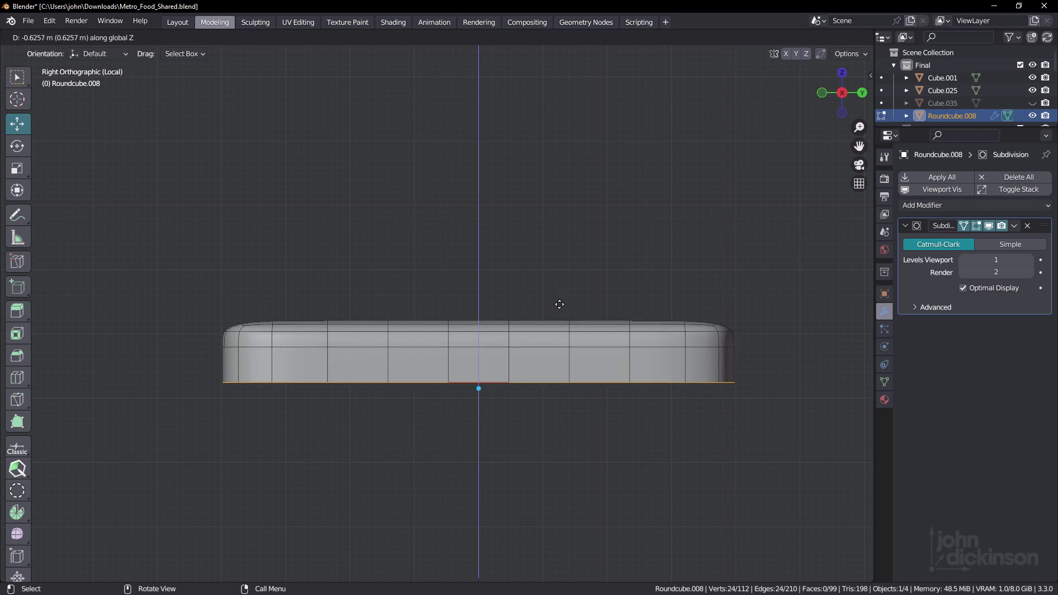
pyautogui.click(560, 304)
pyautogui.moveTo(560, 304); pyautogui.dragTo(520, 325, button='middle')
pyautogui.press('Tab')
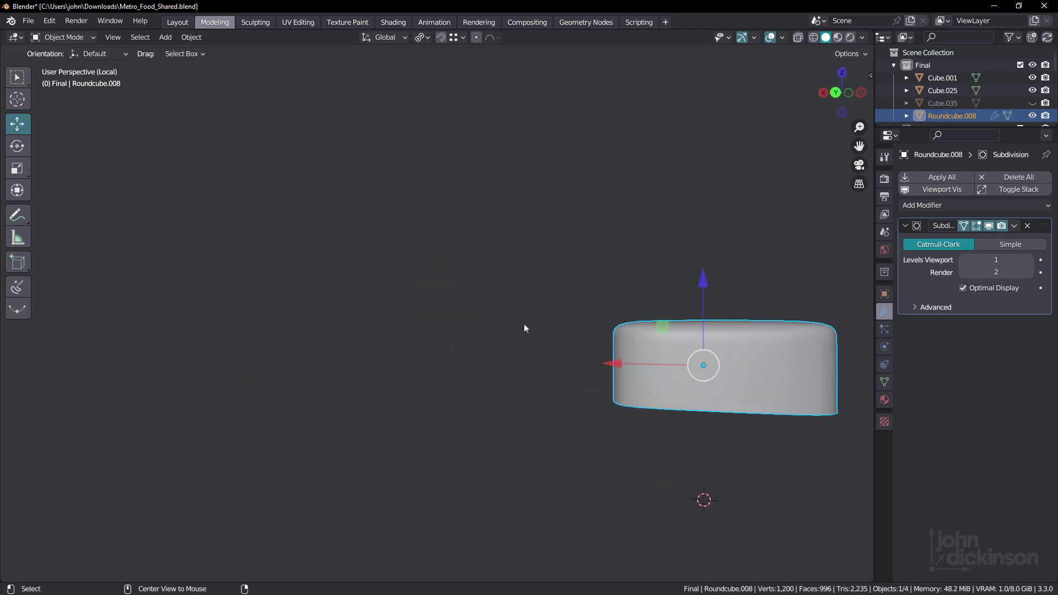
# Step: In top view, move the deepened Roundcube.008 block to the right
pyautogui.moveTo(634, 337); pyautogui.dragTo(313, 263, button='middle')
pyautogui.press('Tab')
pyautogui.press('KP_Decimal')
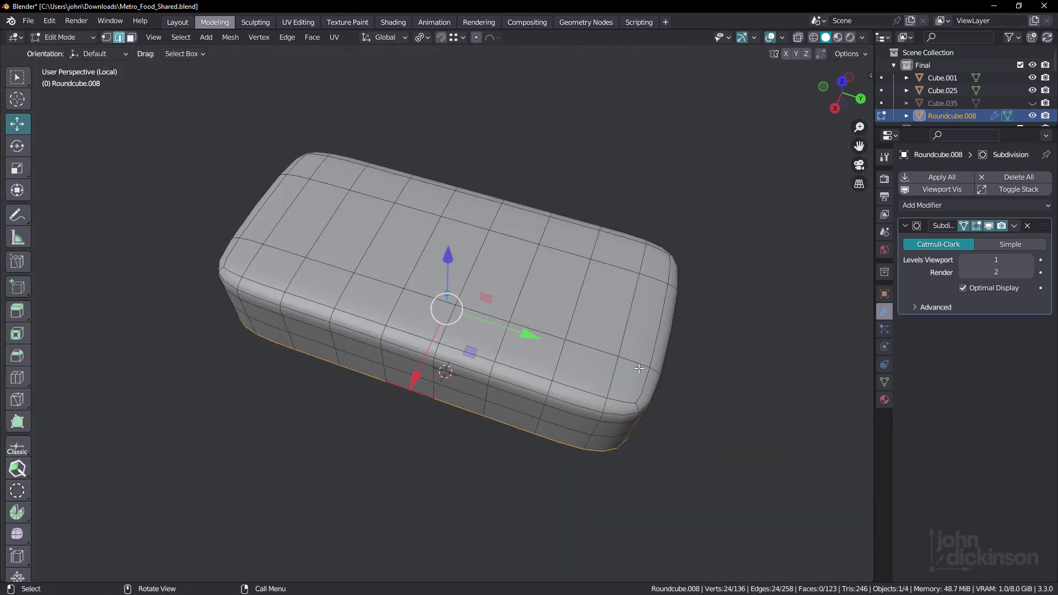
pyautogui.press('KP_7')
pyautogui.press('Tab')
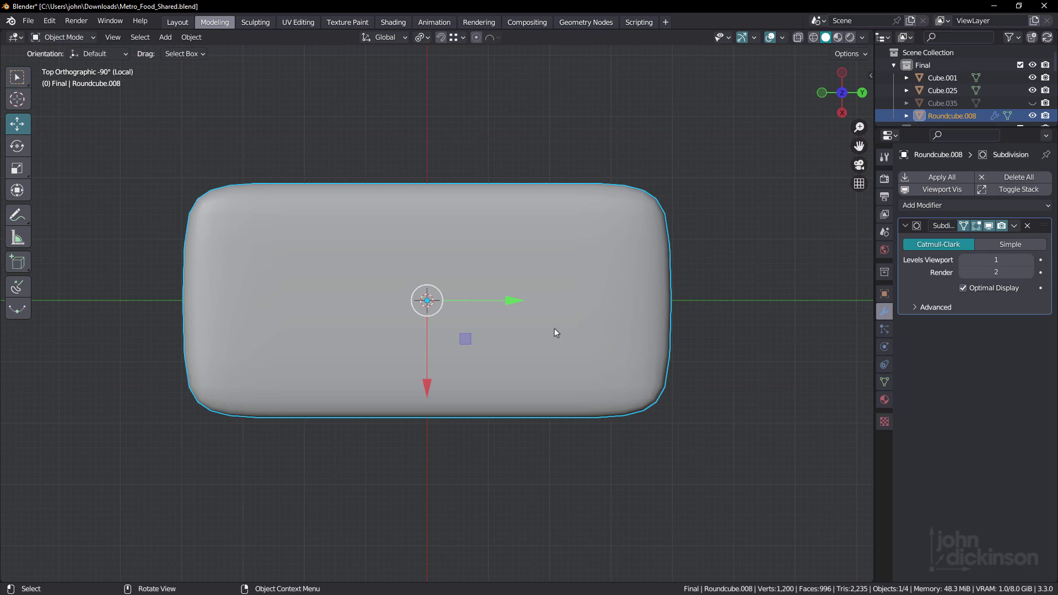
pyautogui.scroll(-6, 554, 329)
pyautogui.press('g')
pyautogui.click(600, 292)
pyautogui.click(481, 282)
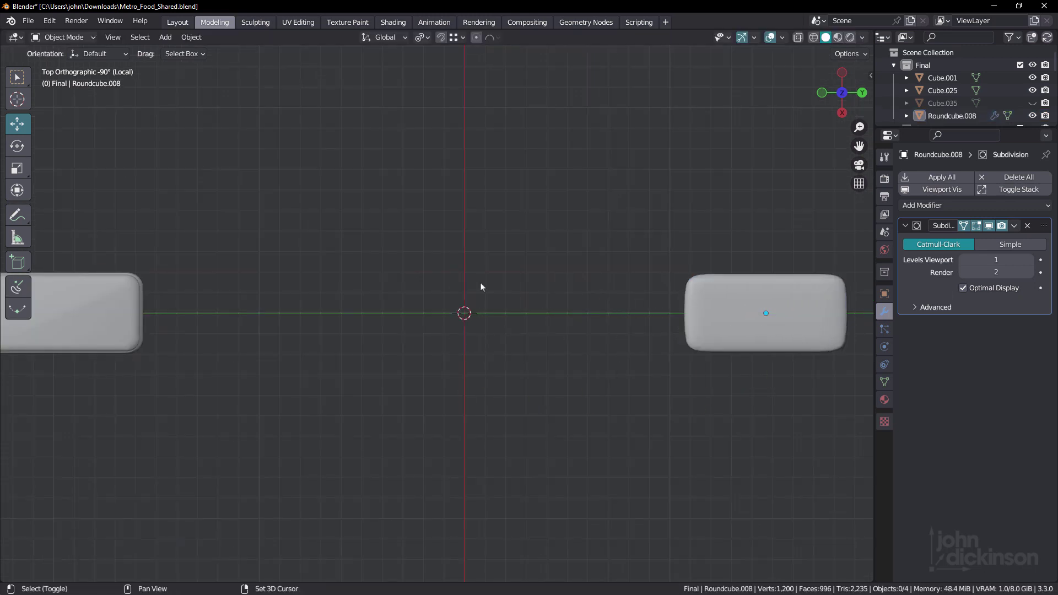
# Step: Add a second Round Cube, Roundcube.009, with divisions Type set to Corners
pyautogui.hotkey('shift', 'a')
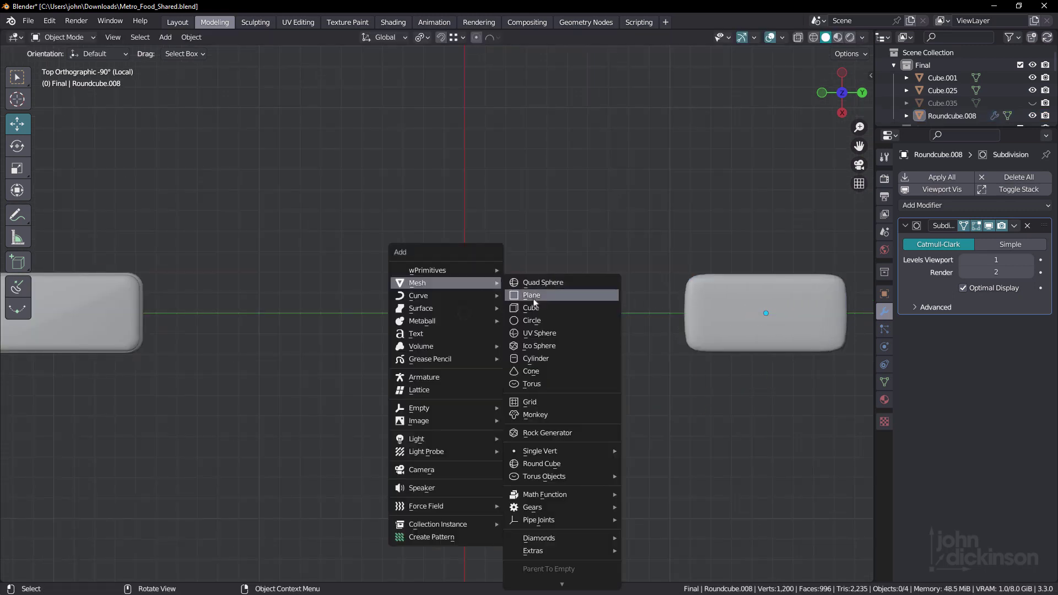
pyautogui.click(542, 461)
pyautogui.hotkey('shift', 'alt', 'z')
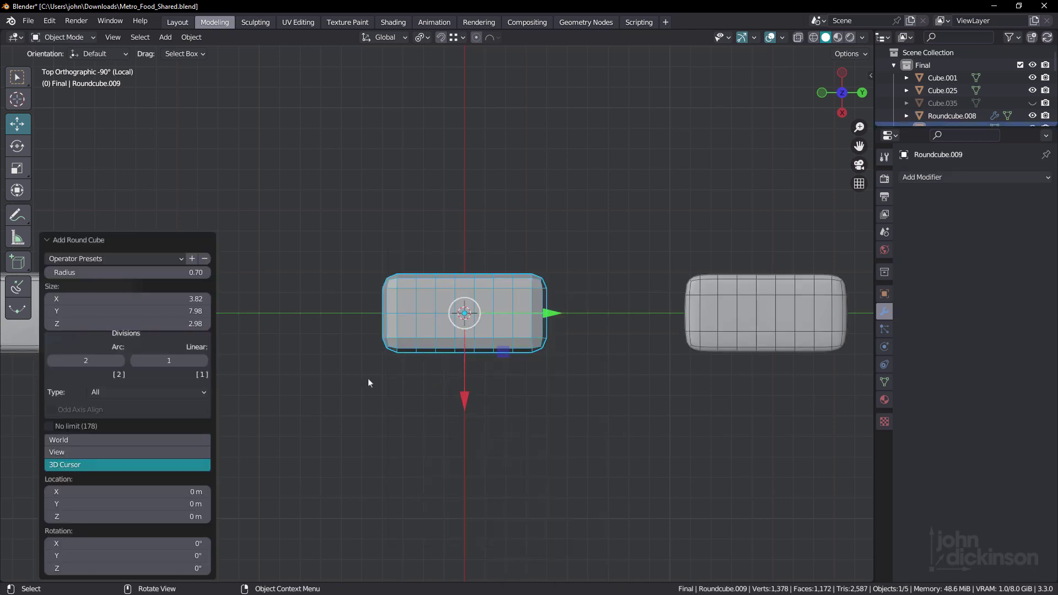
pyautogui.moveTo(436, 326); pyautogui.dragTo(441, 298, button='middle')
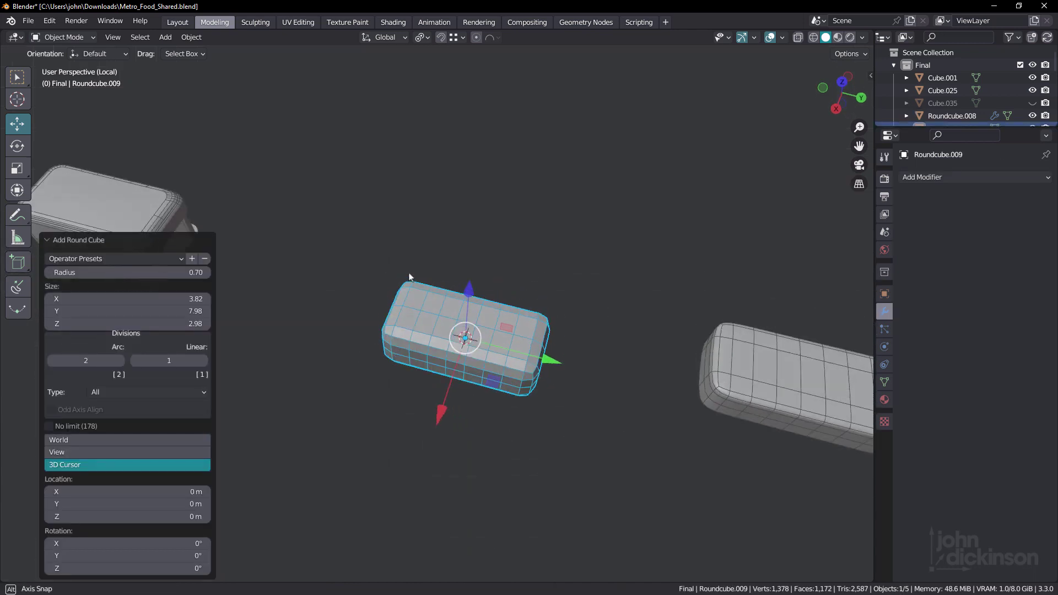
pyautogui.click(138, 392)
pyautogui.click(140, 410)
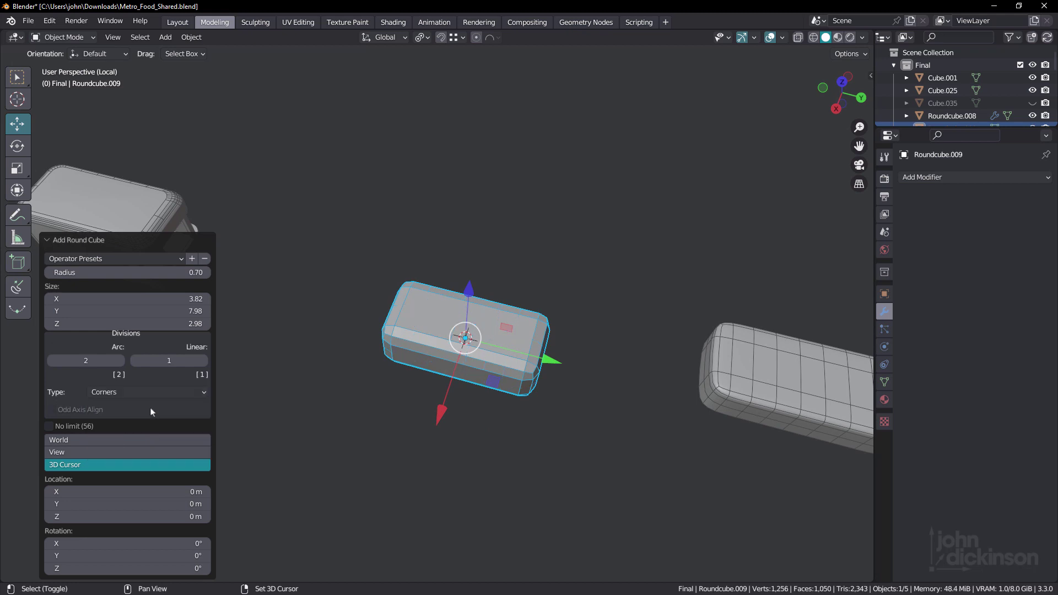
pyautogui.moveTo(416, 345); pyautogui.dragTo(449, 394, button='middle')
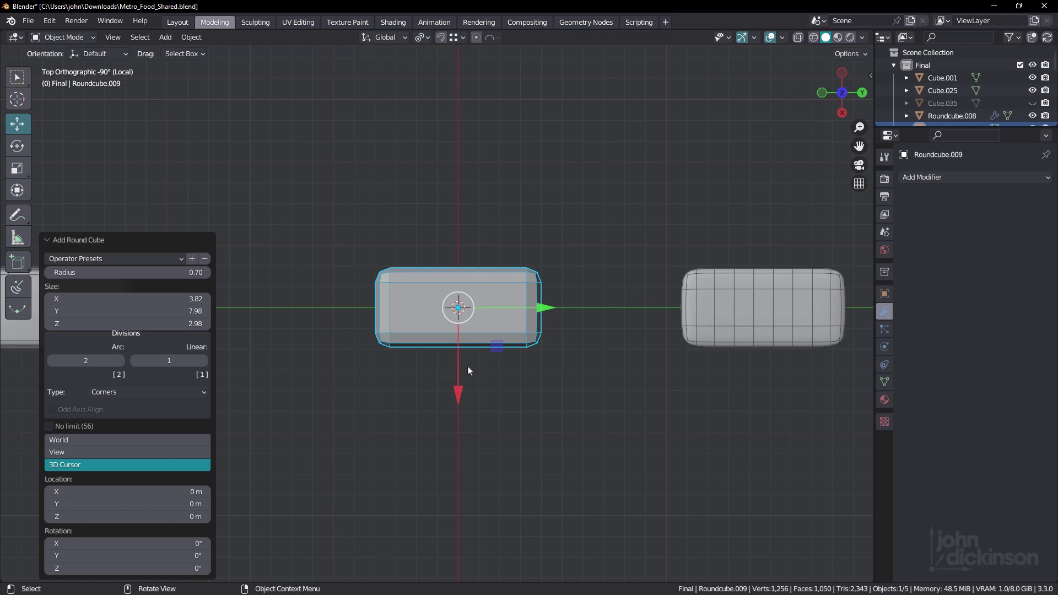
pyautogui.click(526, 361)
pyautogui.moveTo(527, 361); pyautogui.dragTo(506, 301, button='middle')
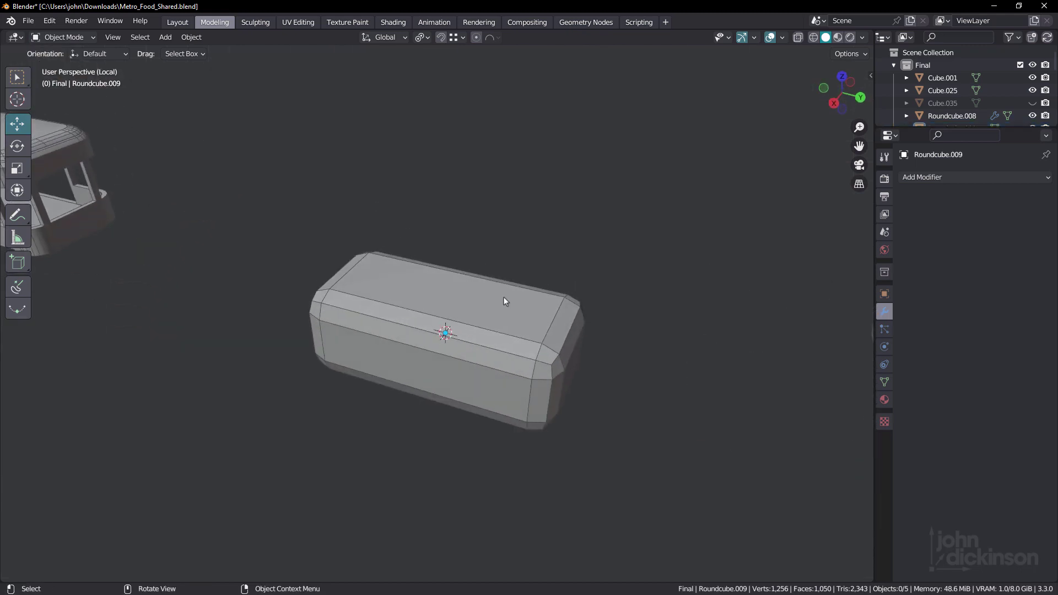
# Step: Add a Subdivision Surface modifier to Roundcube.009 and shade it smooth
pyautogui.rightClick(503, 297)
pyautogui.press('Escape')
pyautogui.click(925, 177)
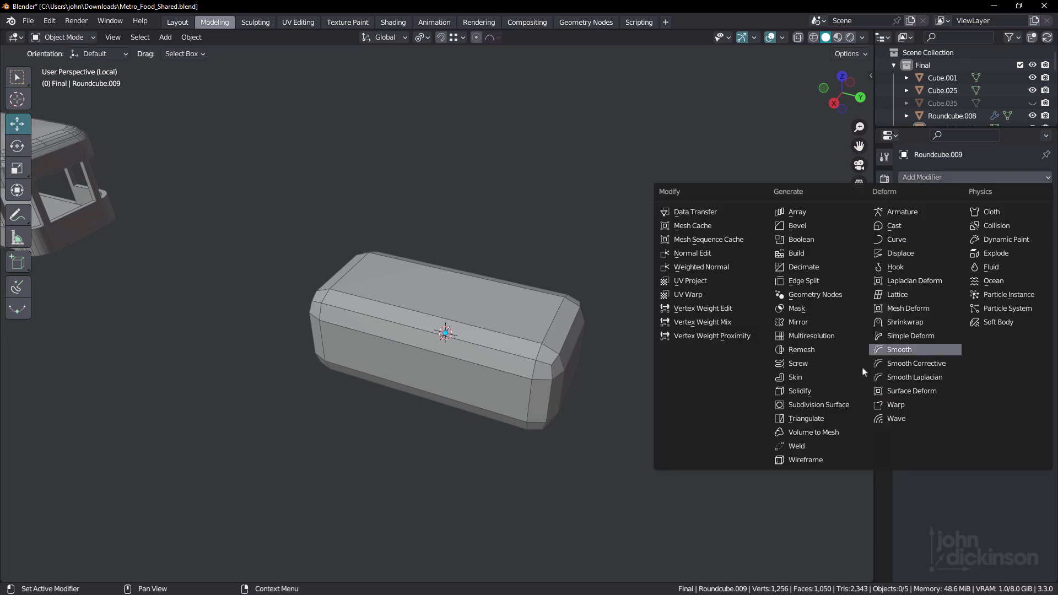
pyautogui.click(832, 406)
pyautogui.click(509, 333)
pyautogui.rightClick(507, 310)
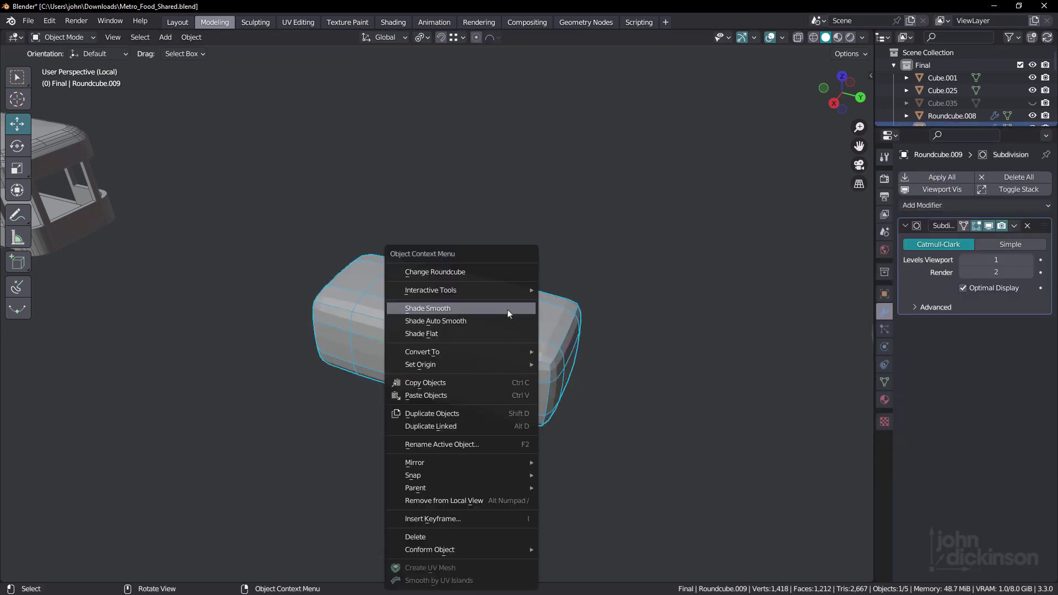
pyautogui.click(505, 309)
pyautogui.moveTo(506, 309); pyautogui.dragTo(474, 386, button='middle')
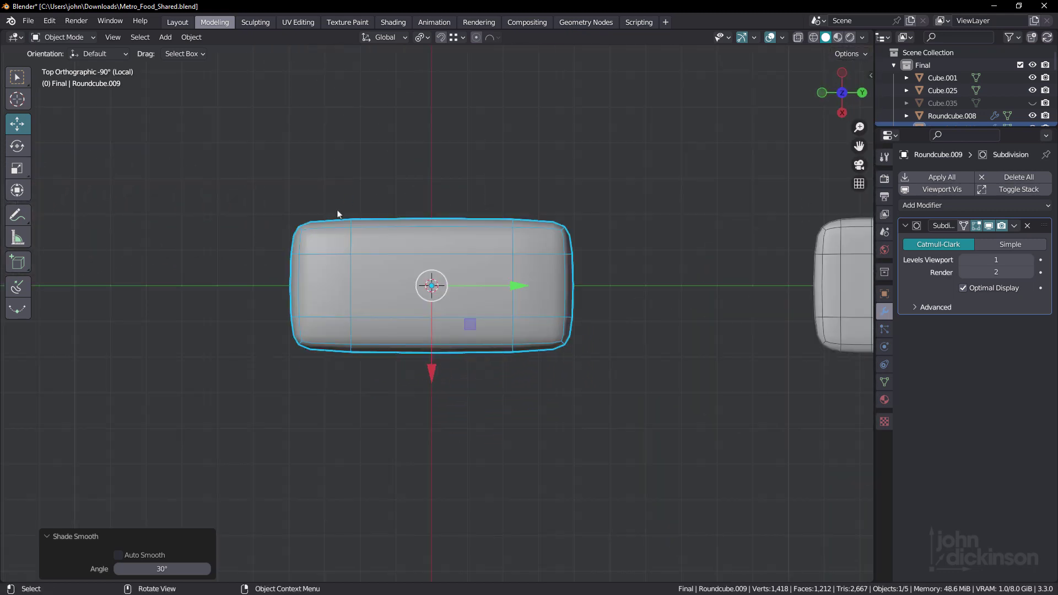
pyautogui.moveTo(407, 258); pyautogui.dragTo(372, 140, button='middle')
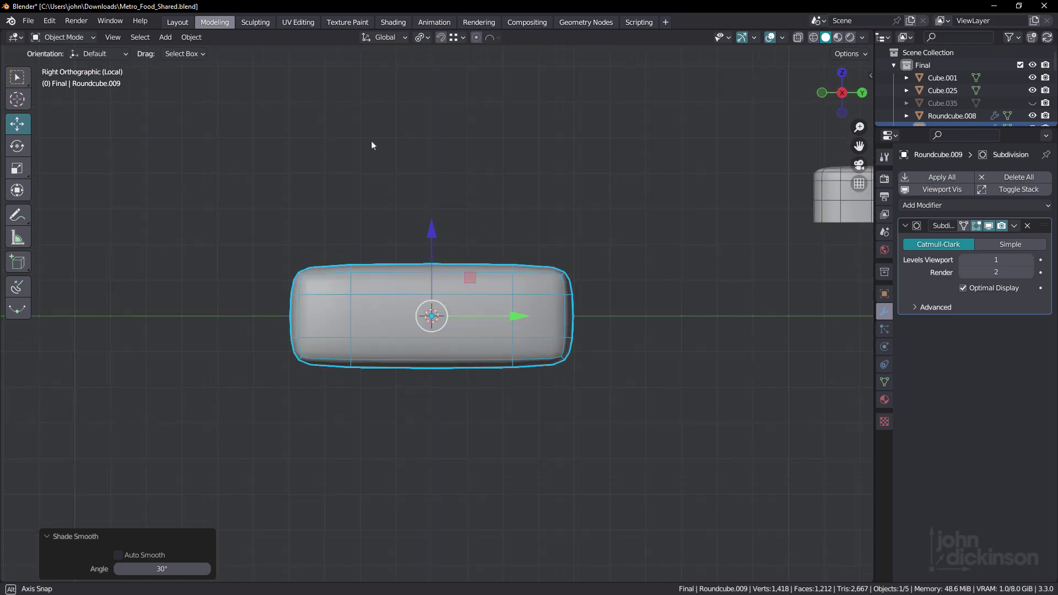
# Step: In X-ray vertex mode, delete the lower half of Roundcube.009's vertices
pyautogui.press('Tab')
pyautogui.scroll(2, 472, 322)
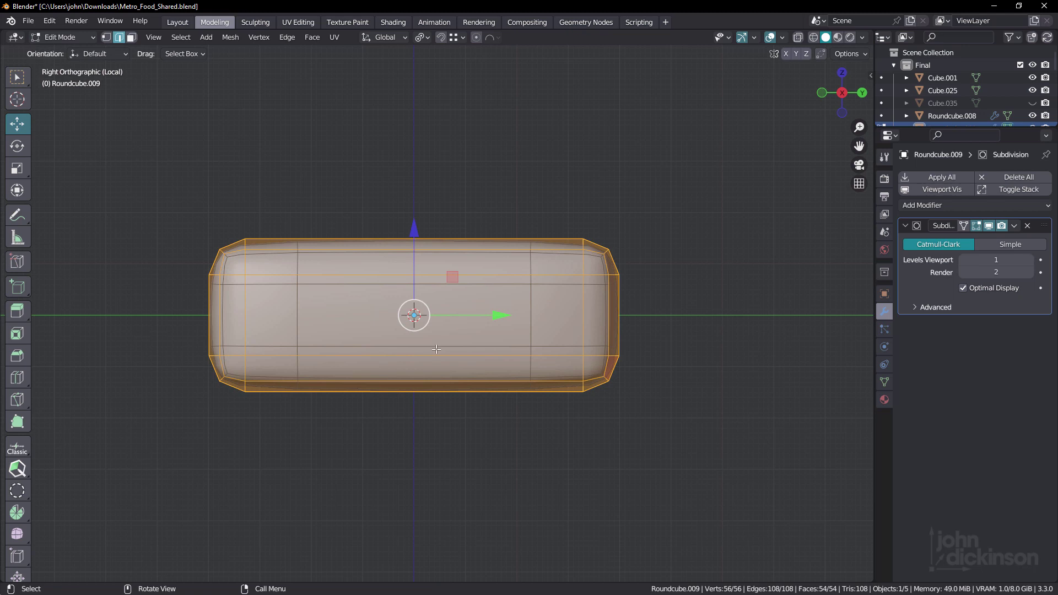
pyautogui.hotkey('alt', 'z')
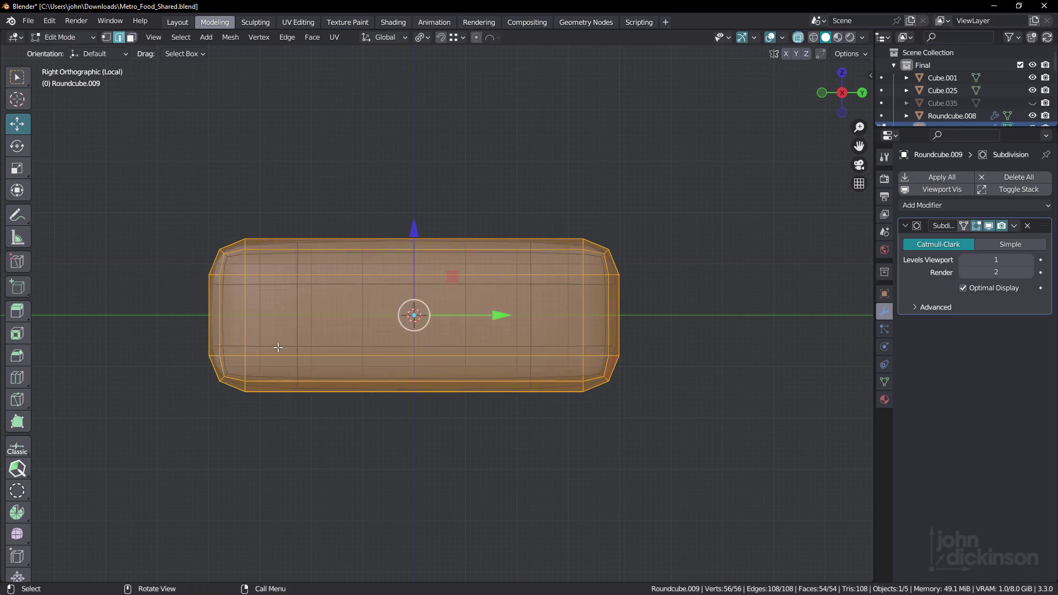
pyautogui.press('1')
pyautogui.moveTo(165, 339); pyautogui.dragTo(745, 457)
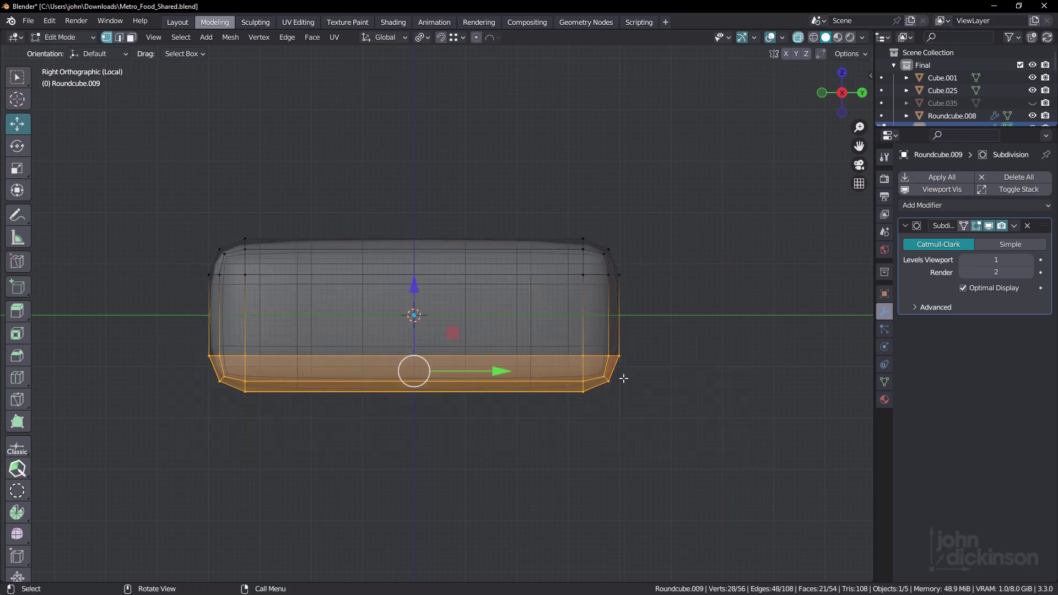
pyautogui.press('x')
pyautogui.click(623, 378)
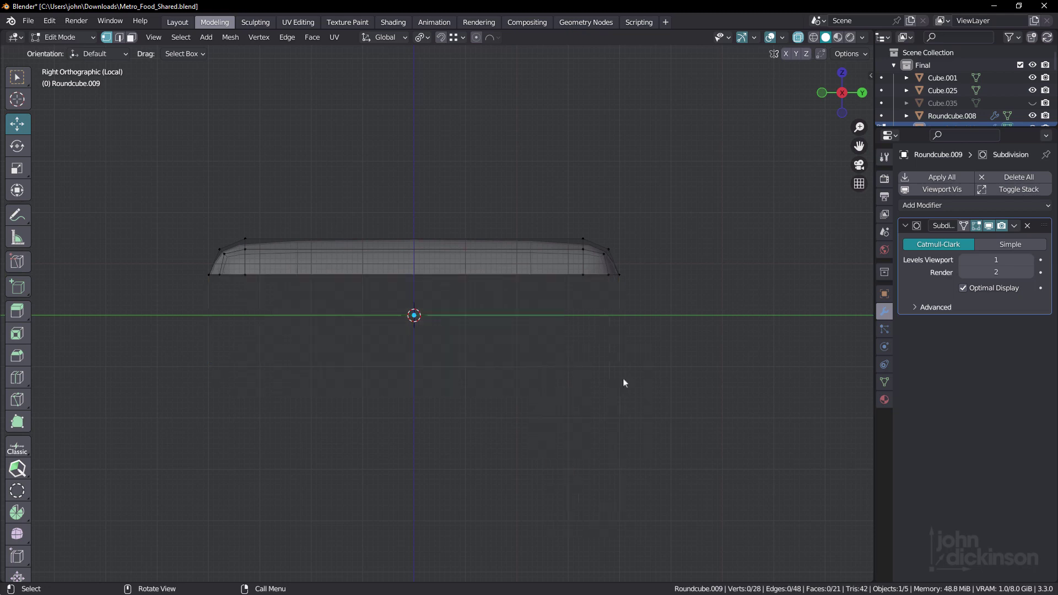
# Step: Scale the remaining vertices to 0.377 along Z into a thin slab
pyautogui.moveTo(160, 199); pyautogui.dragTo(734, 333)
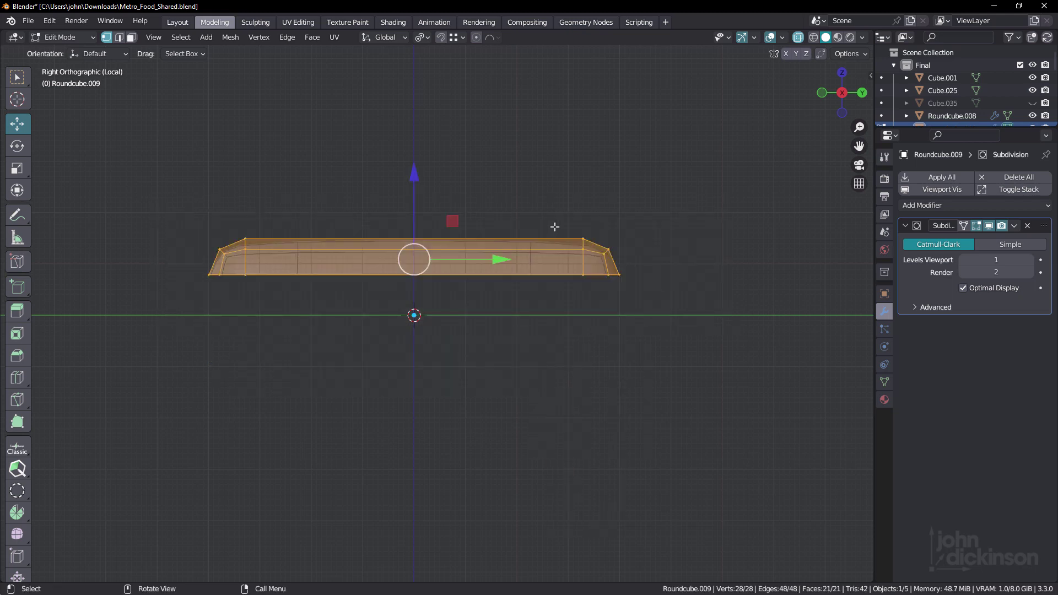
pyautogui.press('s')
pyautogui.press('z')
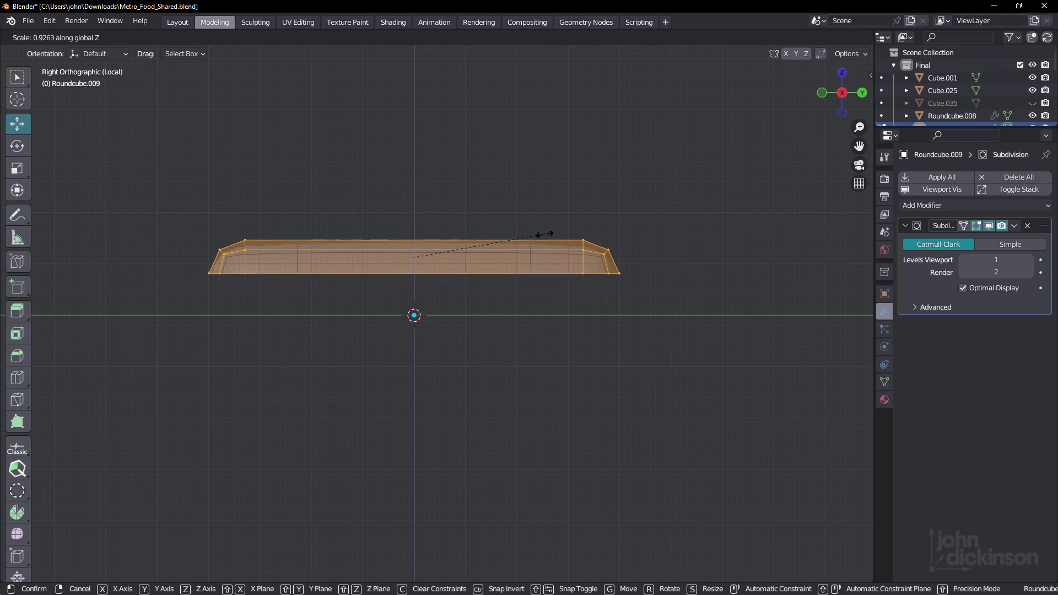
pyautogui.click(465, 277)
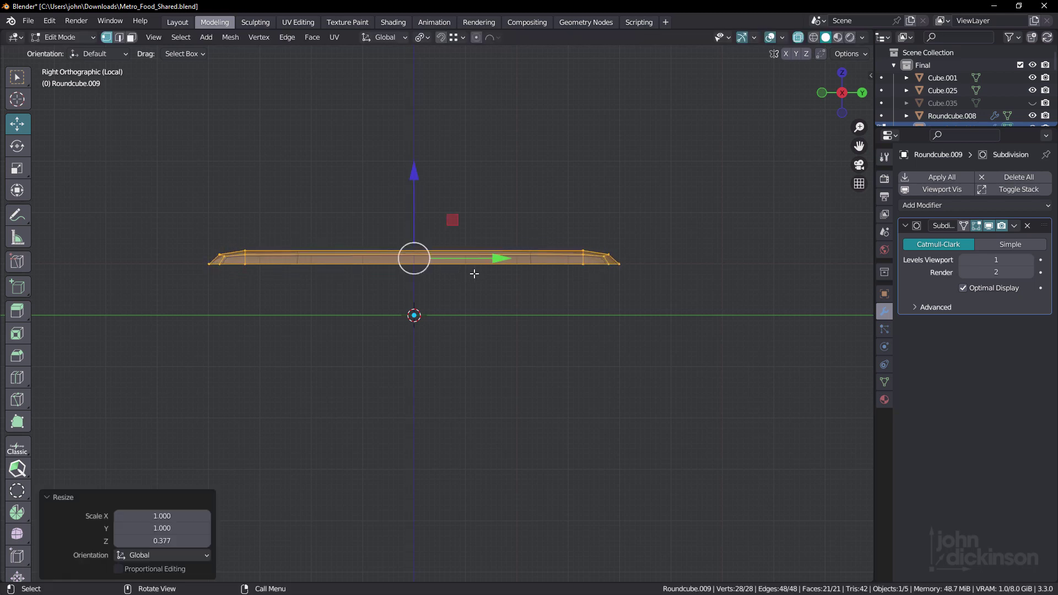
pyautogui.click(499, 209)
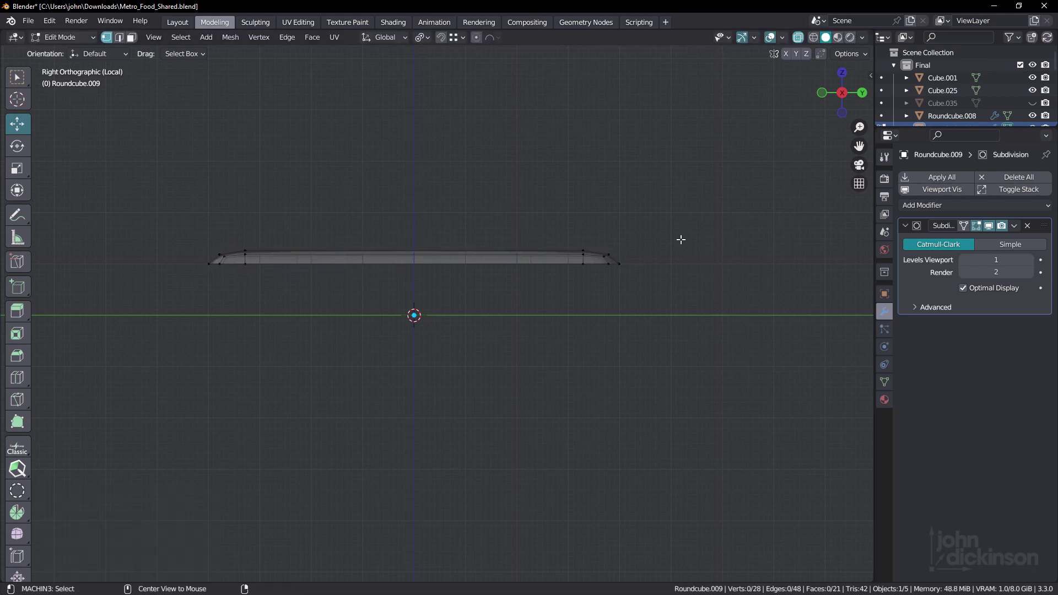
pyautogui.moveTo(432, 248); pyautogui.dragTo(630, 313, button='middle')
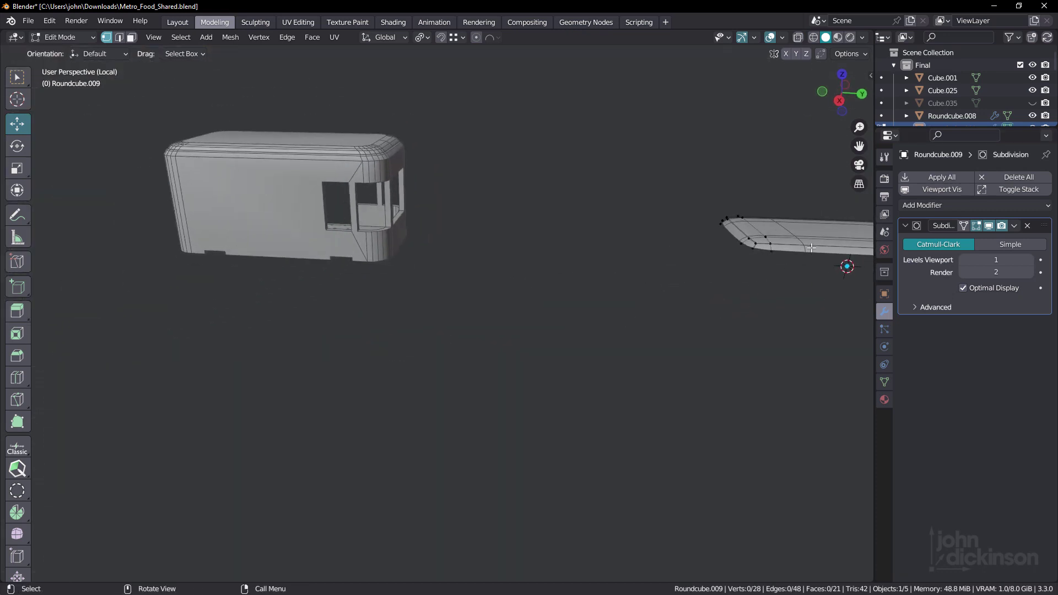
pyautogui.press('Tab')
pyautogui.press('KP_Decimal')
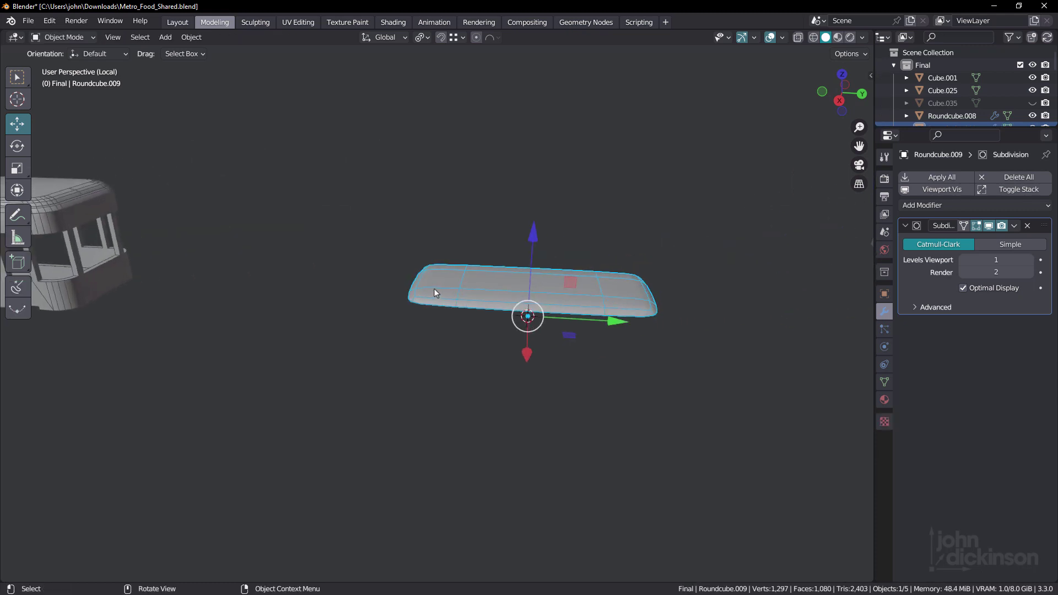
pyautogui.press('KP_Divide')
pyautogui.press('KP_Divide')
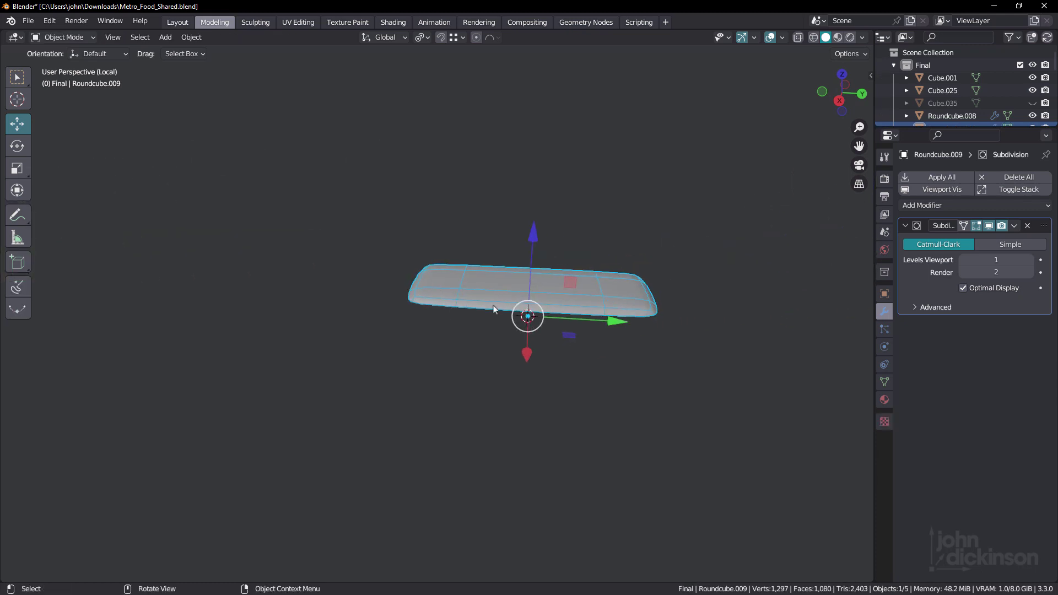
pyautogui.moveTo(493, 305); pyautogui.dragTo(482, 287, button='middle')
pyautogui.press('Tab')
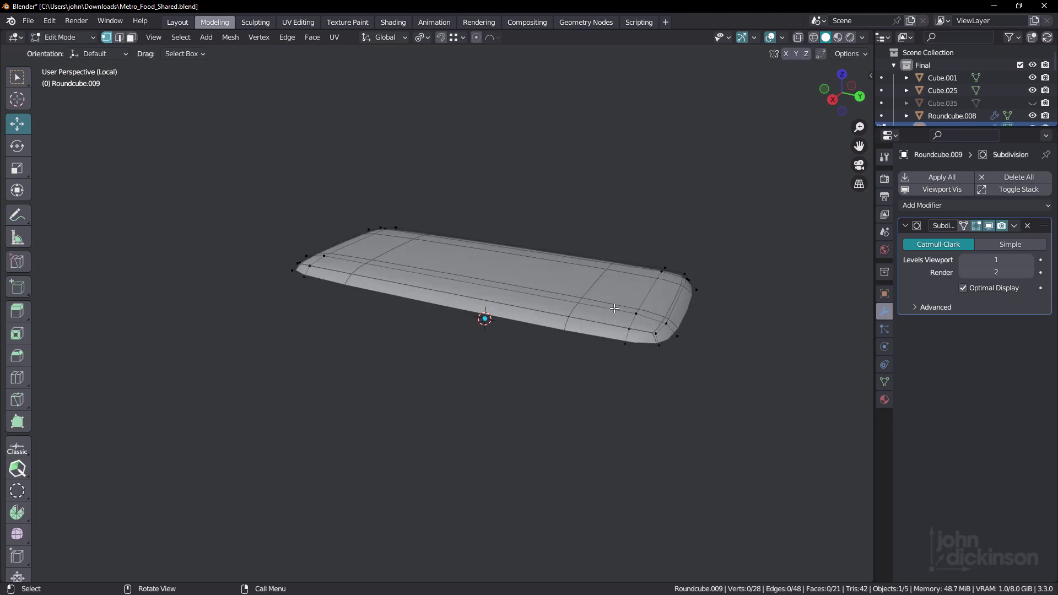
pyautogui.press('ctrl+KP_1')
pyautogui.keyDown('shift'); pyautogui.moveTo(733, 307); pyautogui.dragTo(671, 324, button='middle'); pyautogui.keyUp('shift')
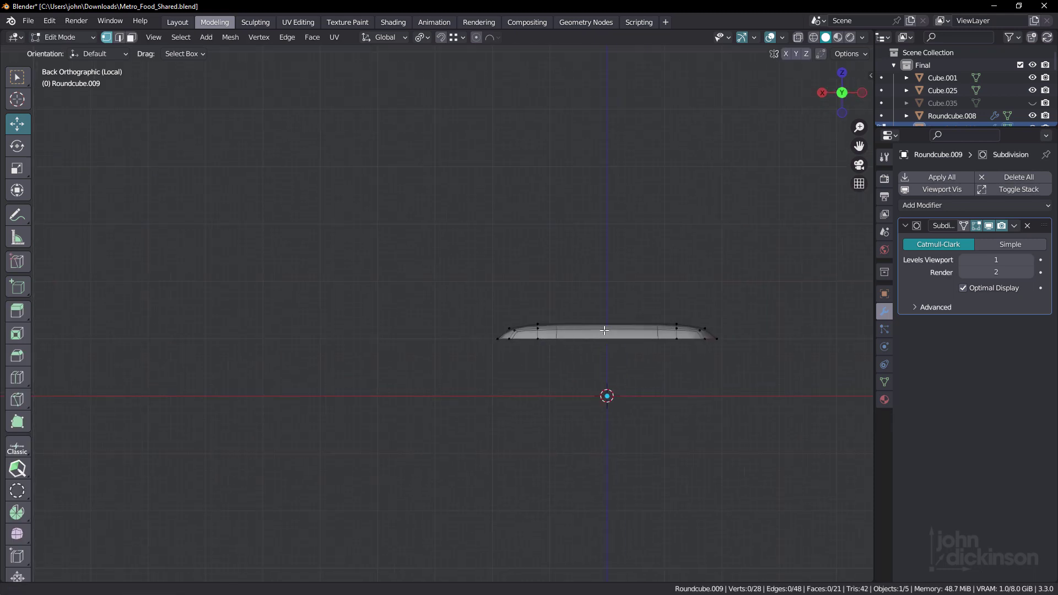
pyautogui.scroll(4, 634, 325)
pyautogui.moveTo(595, 326); pyautogui.dragTo(551, 348, button='middle')
pyautogui.scroll(-5, 602, 335)
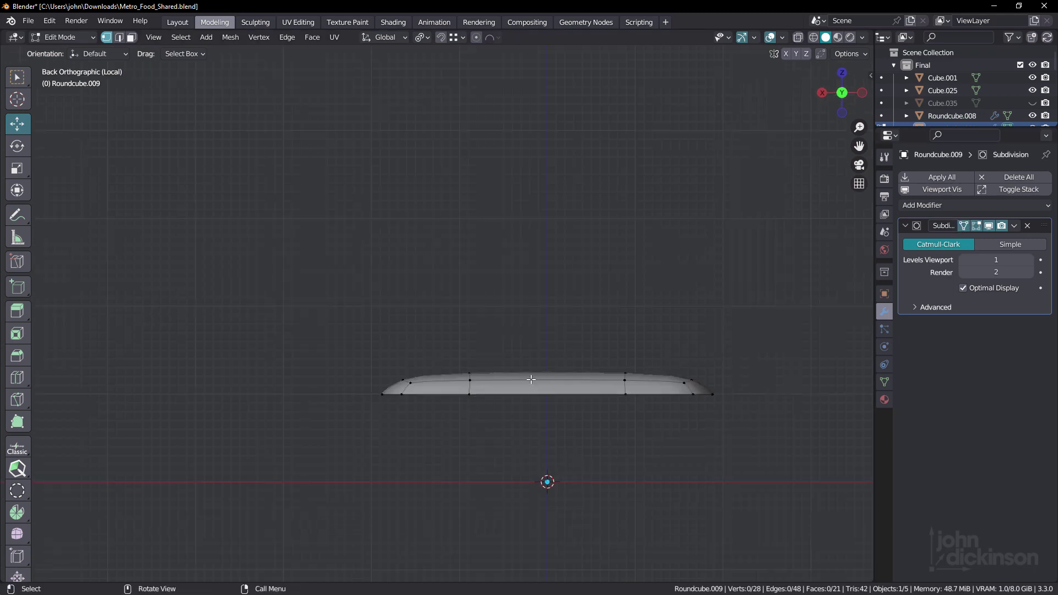
pyautogui.scroll(3, 522, 378)
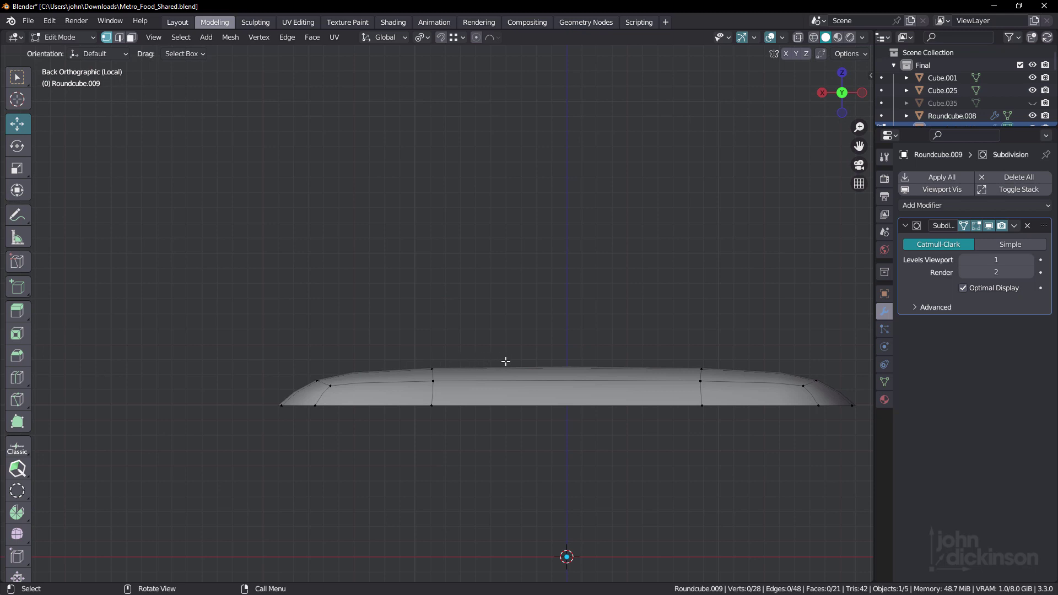
pyautogui.scroll(-3, 543, 373)
pyautogui.keyDown('alt'); pyautogui.moveTo(544, 373); pyautogui.dragTo(561, 340, button='middle'); pyautogui.keyUp('alt')
pyautogui.scroll(3, 375, 350)
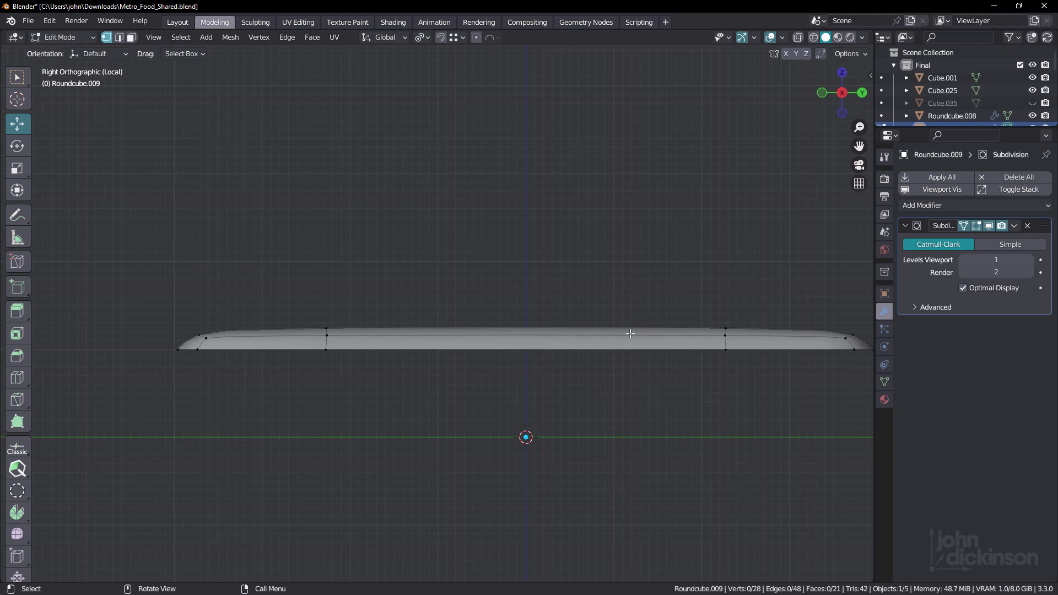
pyautogui.moveTo(630, 333); pyautogui.dragTo(496, 353, button='middle')
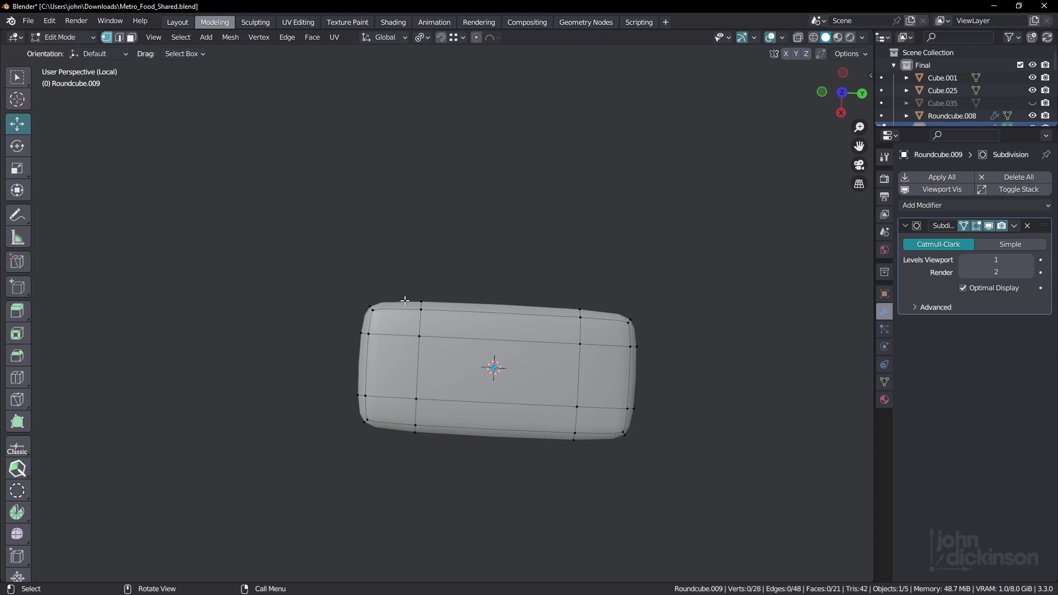
# Step: Add a centred edge loop across the slab's middle and bevel it about 2.09 m wide into two loops
pyautogui.hotkey('ctrl', 'r')
pyautogui.click(501, 349)
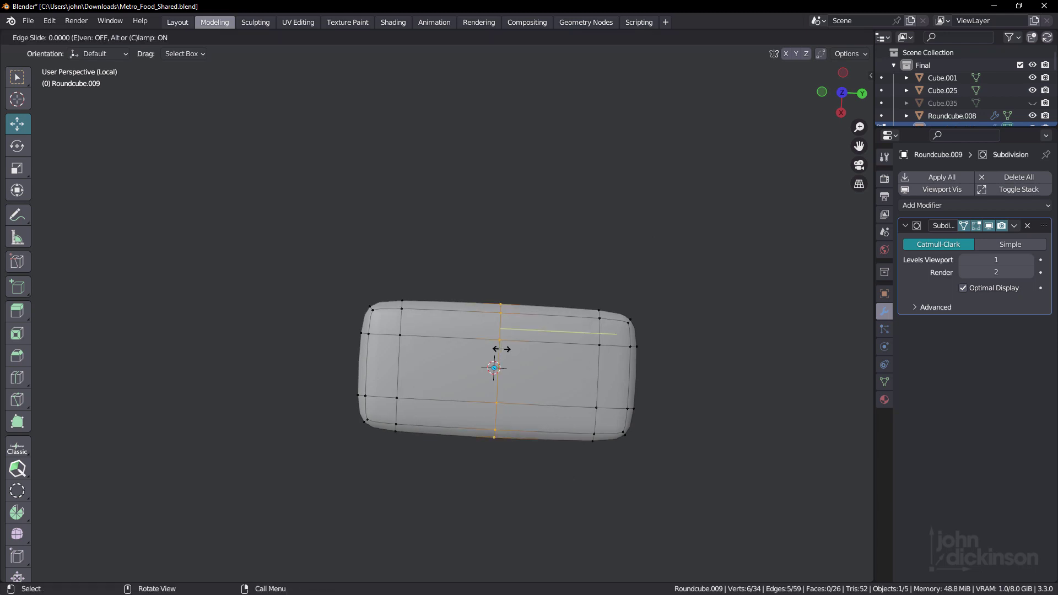
pyautogui.rightClick(502, 349)
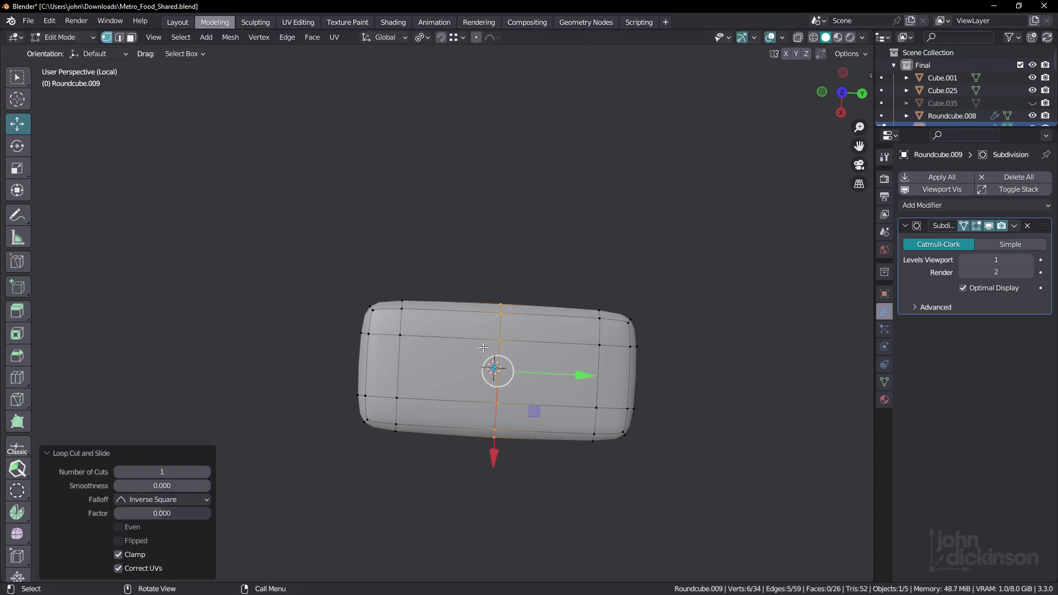
pyautogui.press('2')
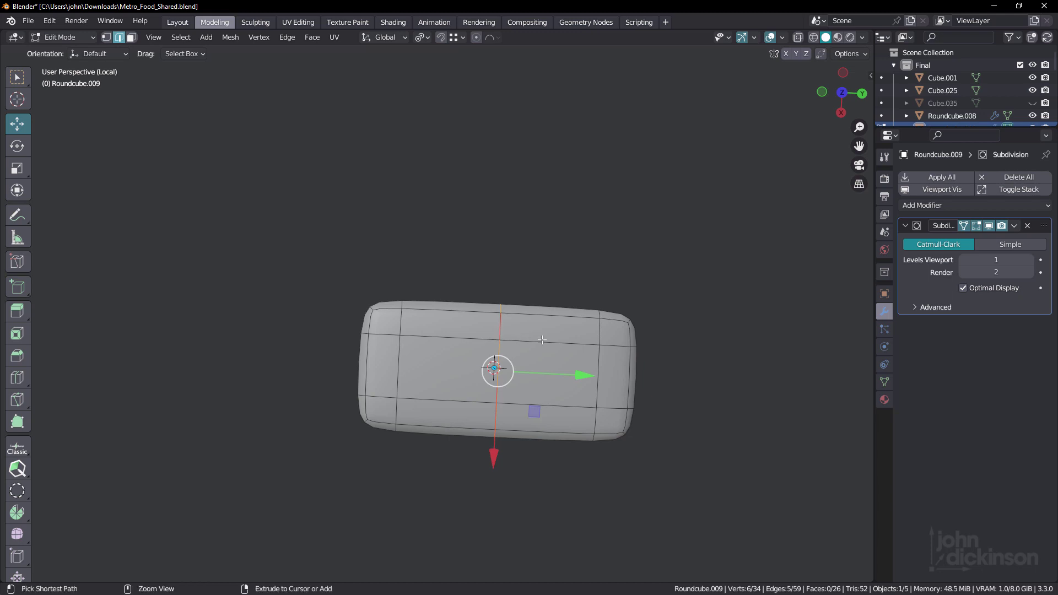
pyautogui.hotkey('ctrl', 'b')
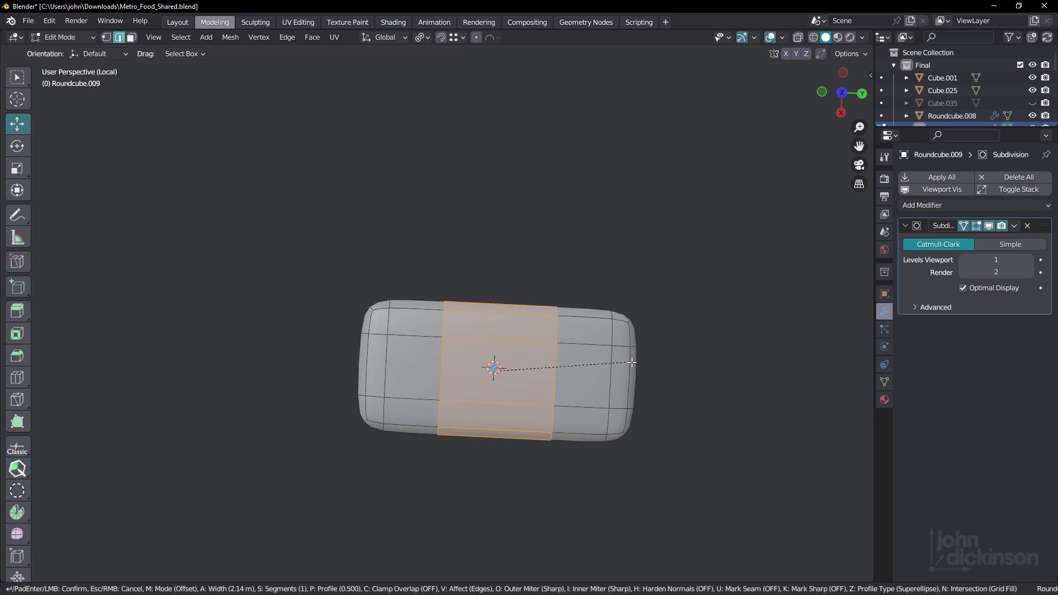
pyautogui.click(628, 362)
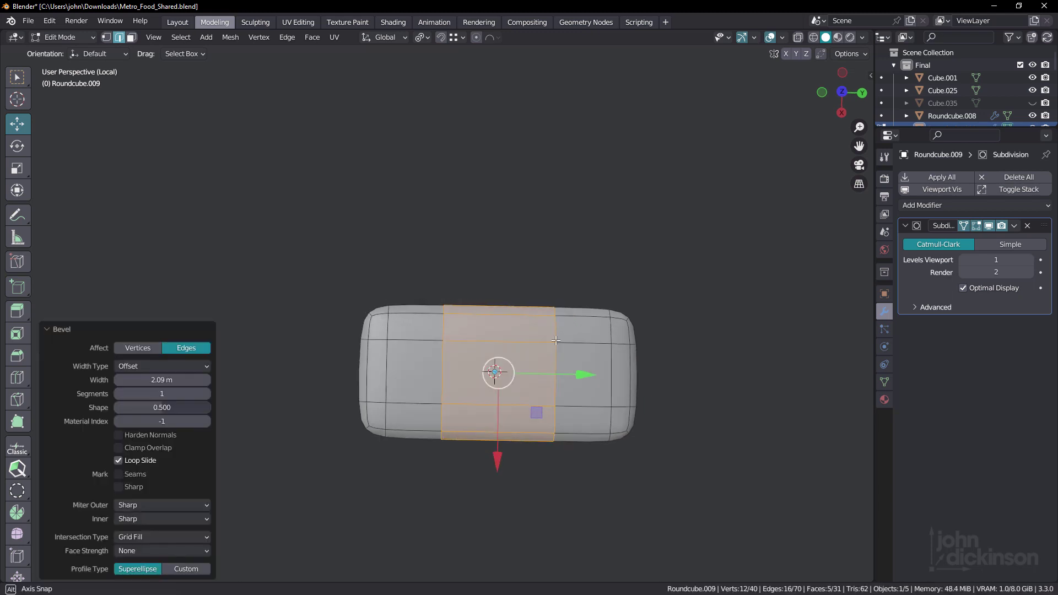
# Step: Inspect the new loops from edge-on, top and angled views, then close the Discord reference image
pyautogui.moveTo(628, 362); pyautogui.dragTo(553, 349, button='middle')
pyautogui.scroll(2, 493, 368)
pyautogui.moveTo(494, 369)
pyautogui.mouseDown(button='middle')
pyautogui.moveTo(512, 411)
pyautogui.moveTo(447, 363)
pyautogui.moveTo(484, 328)
pyautogui.moveTo(479, 366)
pyautogui.moveTo(460, 381)
pyautogui.moveTo(473, 385)
pyautogui.moveTo(465, 330)
pyautogui.moveTo(482, 358)
pyautogui.mouseUp(button='middle')
pyautogui.hotkey('ctrl', 't')
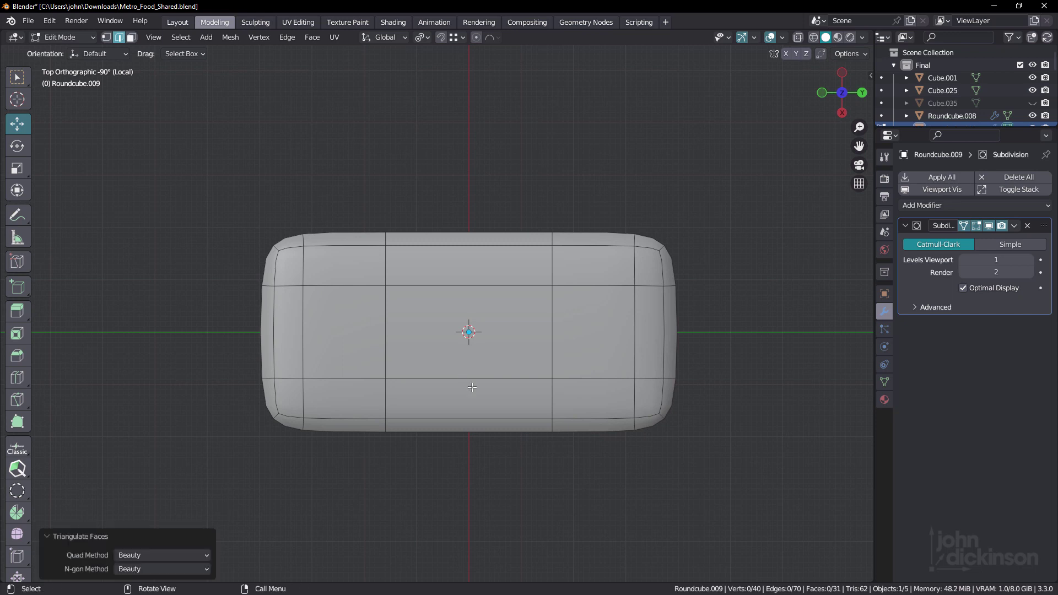
pyautogui.moveTo(477, 353); pyautogui.dragTo(498, 293, button='middle')
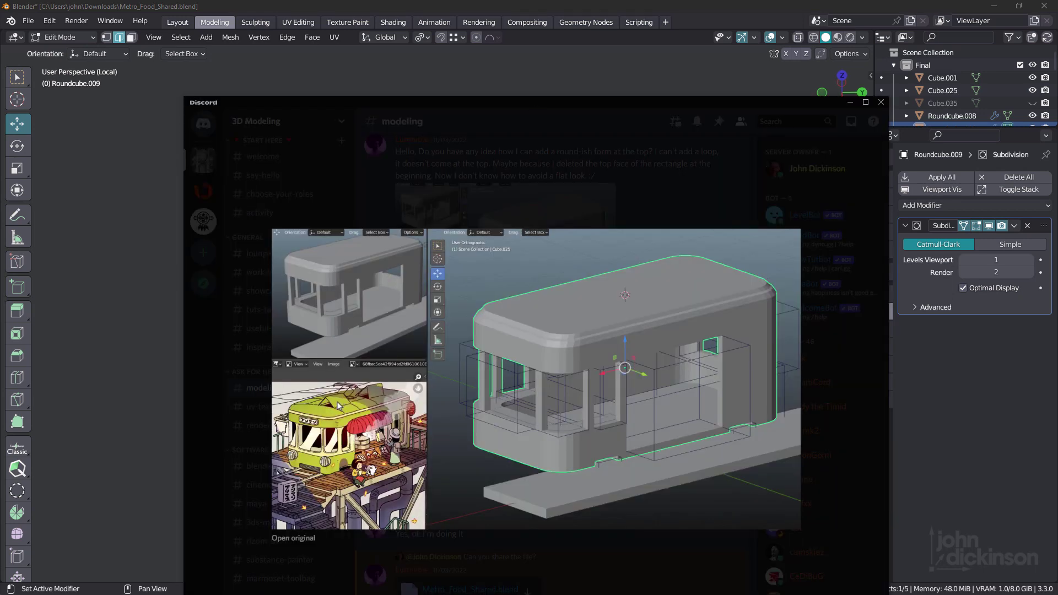
pyautogui.click(658, 176)
pyautogui.press('super+Down')
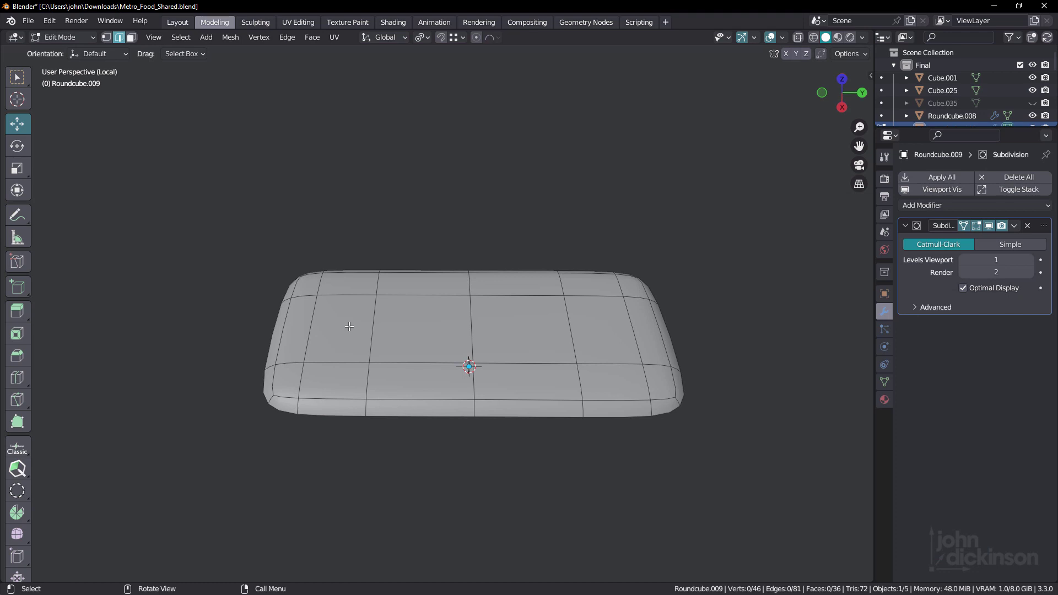
pyautogui.moveTo(604, 331); pyautogui.dragTo(504, 373, button='middle')
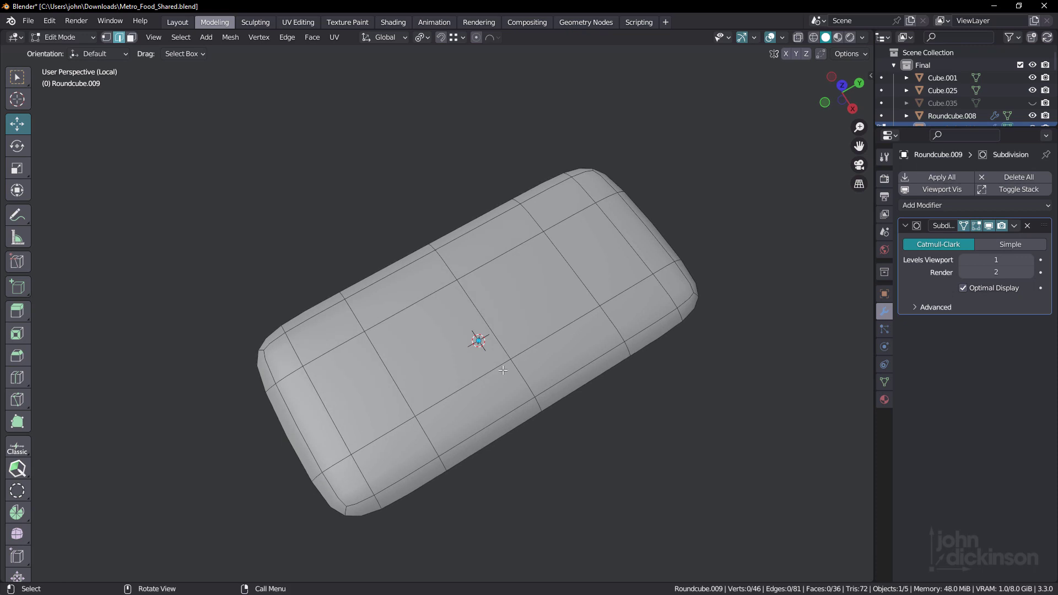